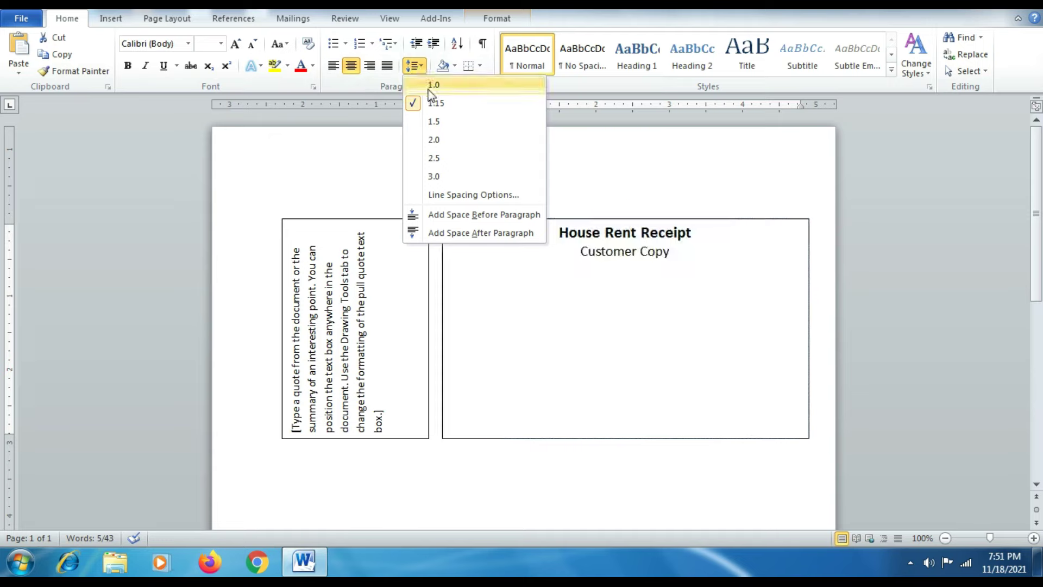
Step: Set the line spacing of the House Rent Receipt and Customer Copy heading lines to 1.0
click(428, 88)
click(522, 302)
click(678, 250)
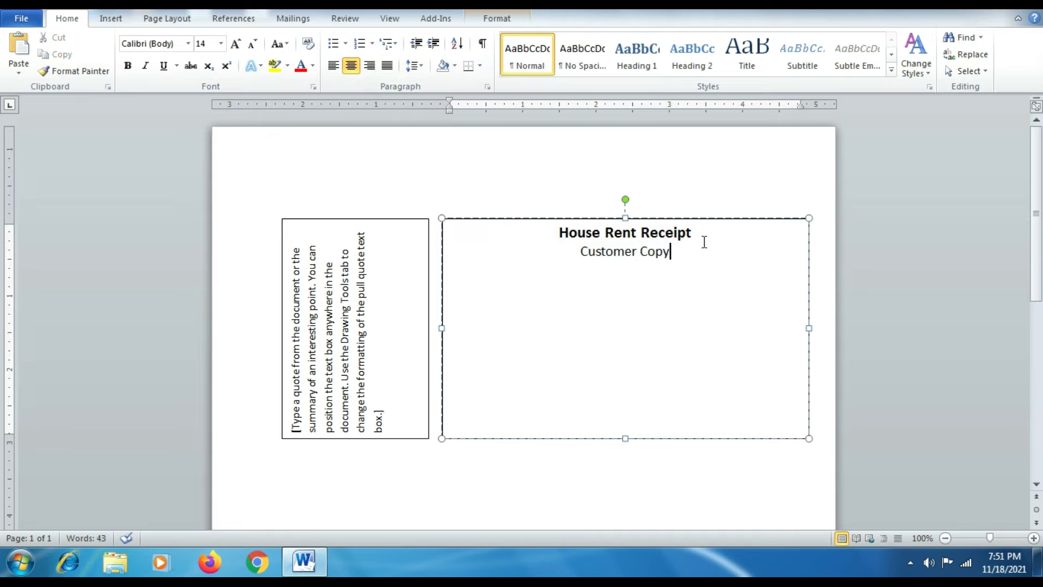
Step: Add a left-aligned 12 pt line below Customer Copy with "Receipt No." and "Date.", each followed by an underscore blank, spaced apart
key(Return)
click(221, 44)
click(204, 111)
click(333, 65)
text(Receipt No)
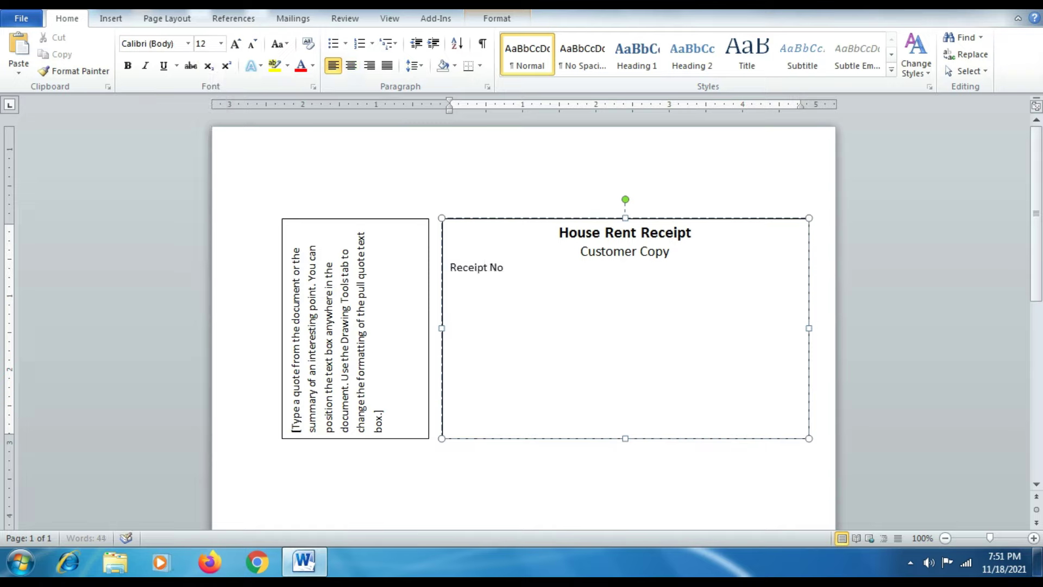
text(. ___________)
key(Tab)
key(Tab)
key(Tab)
text(Date. _______________)
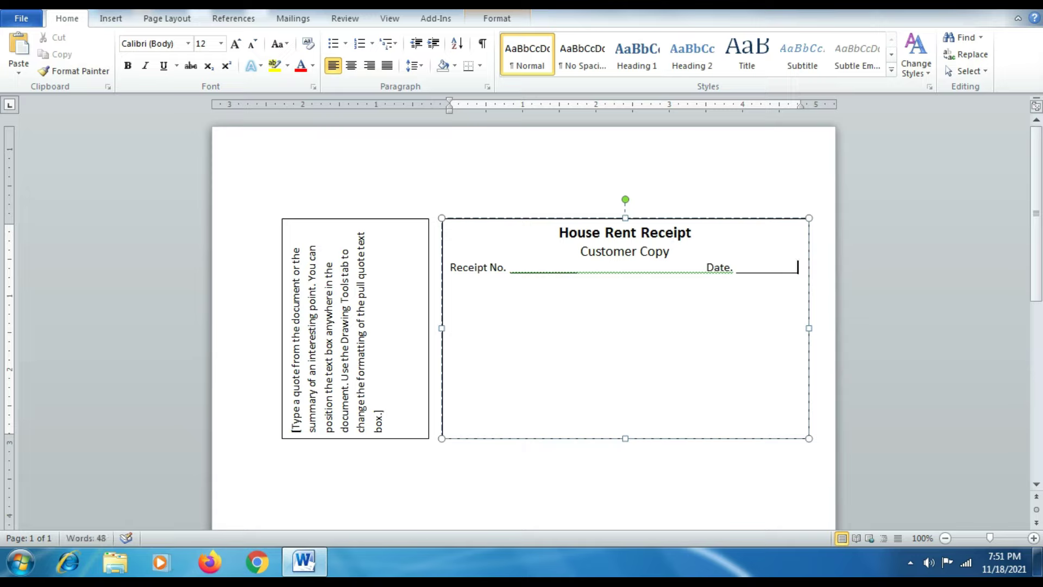
Step: Leave a blank line and add a line reading "Received From" and "Rs.", each followed by a dotted blank
key(Return)
key(Return)
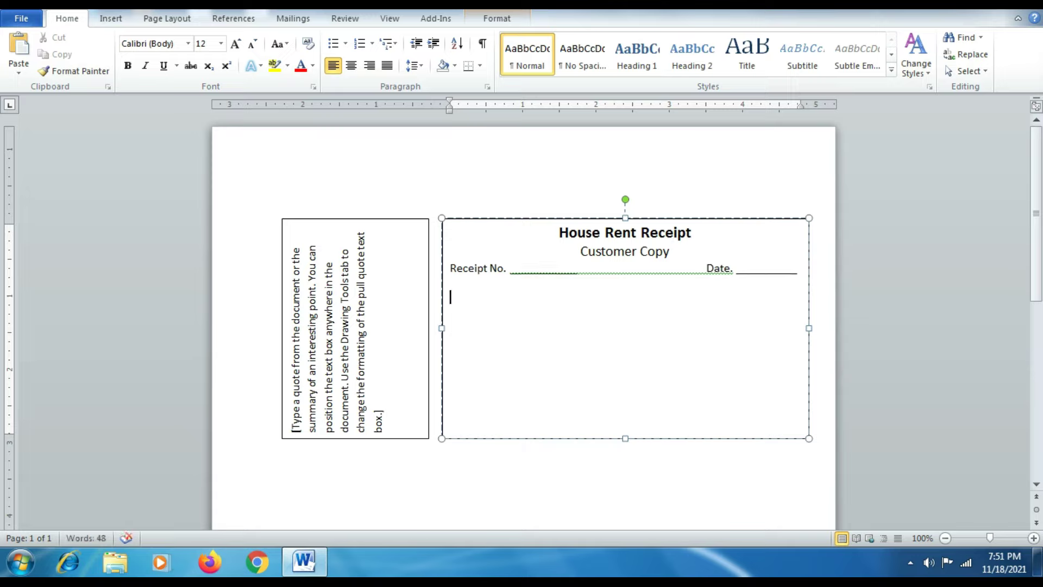
text(Received From ....................................)
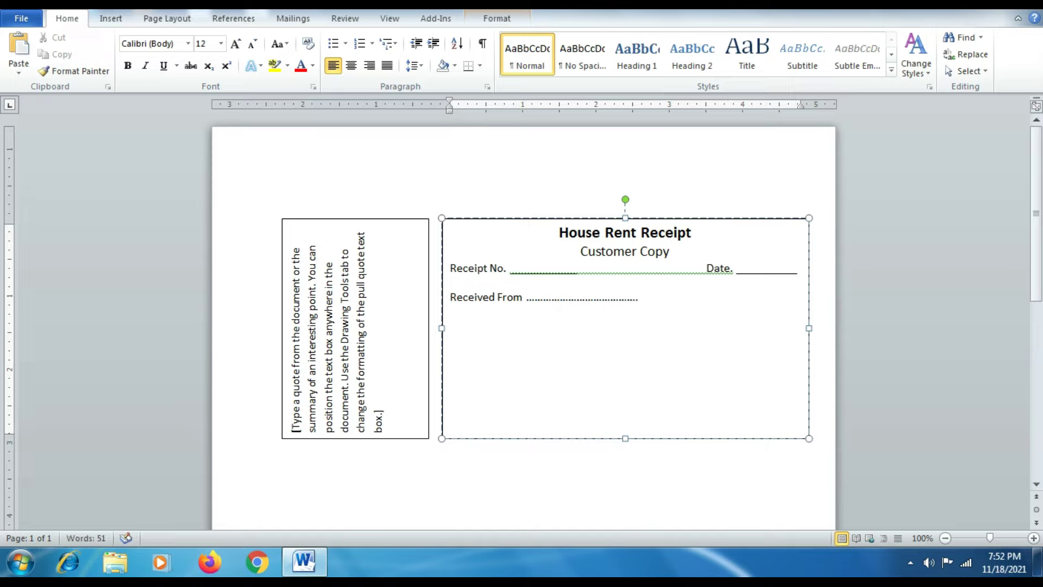
text(............................................ Rs. ..............................)
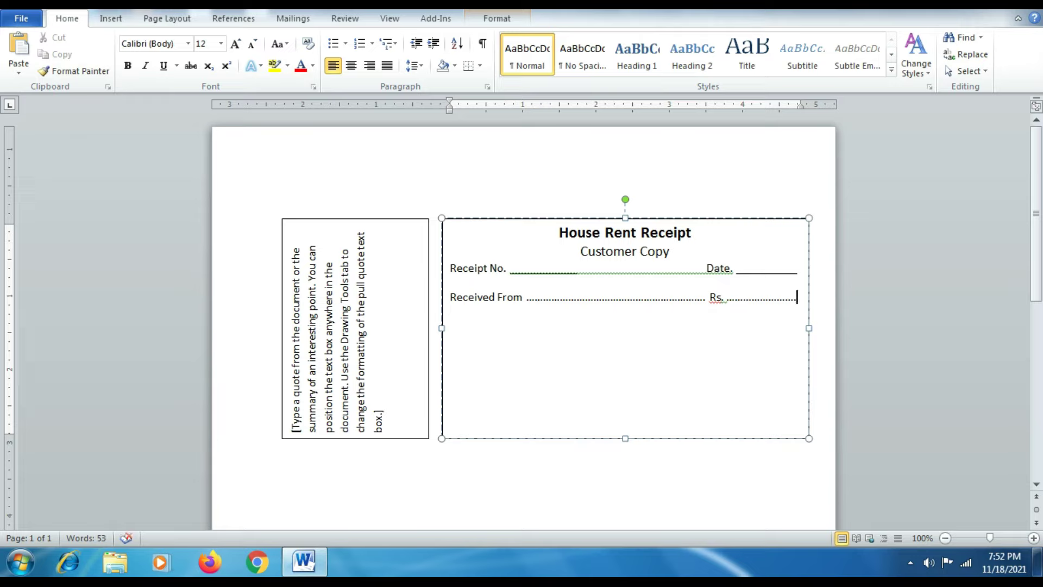
Step: Add a "Rupees (In word)" line with a dotted blank running to the box's edge
key(Return)
text(R)
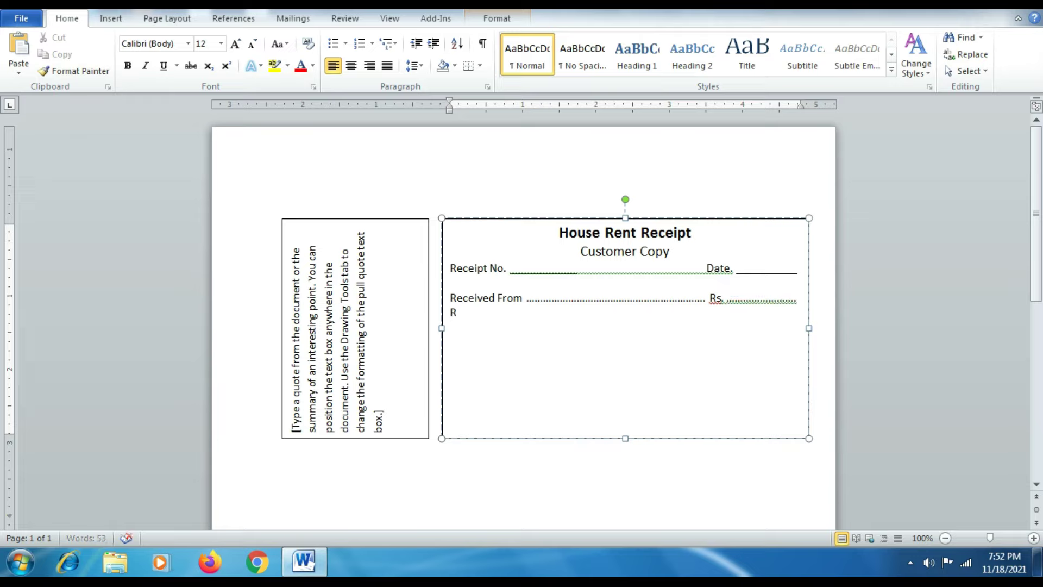
text(upees (In word) )
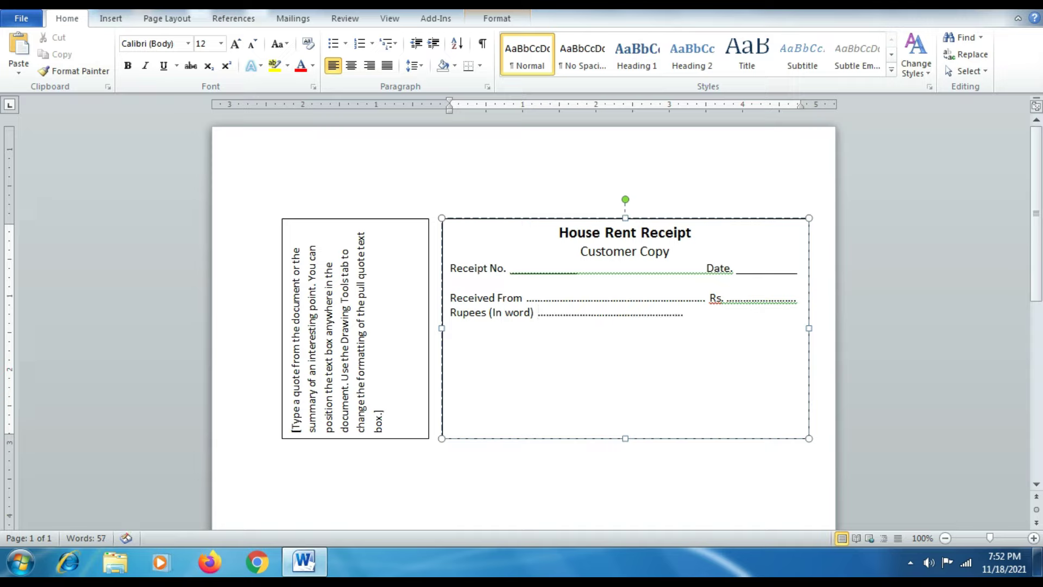
text(.........)
text(.........................)
text(................................................. )
Step: Add a "For Rent of" line with a dotted blank filling the rest of the line
text(For Rent)
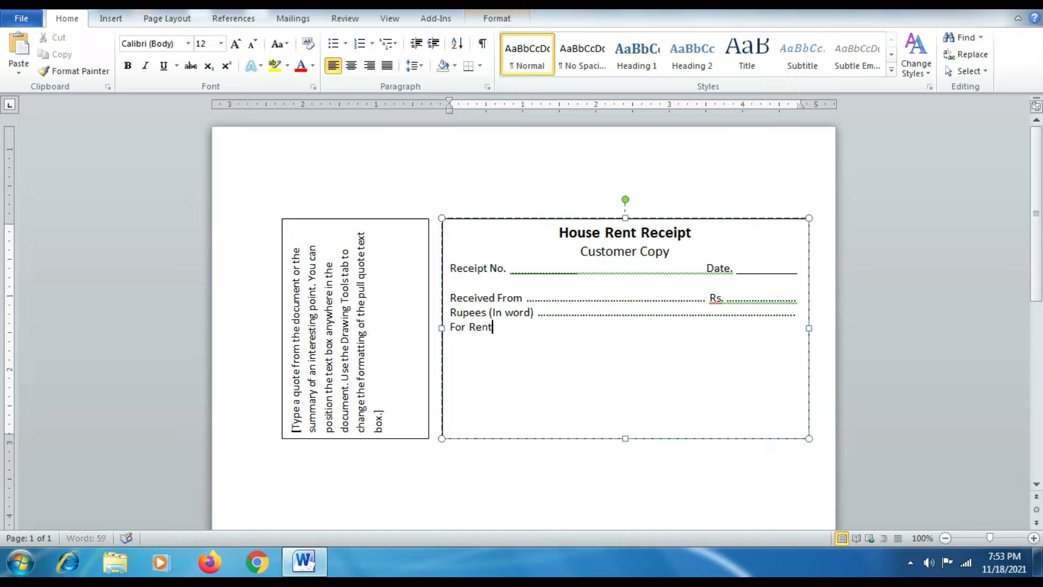
text( of)
key(BackSpace)
key(BackSpace)
key(BackSpace)
key(BackSpace)
key(BackSpace)
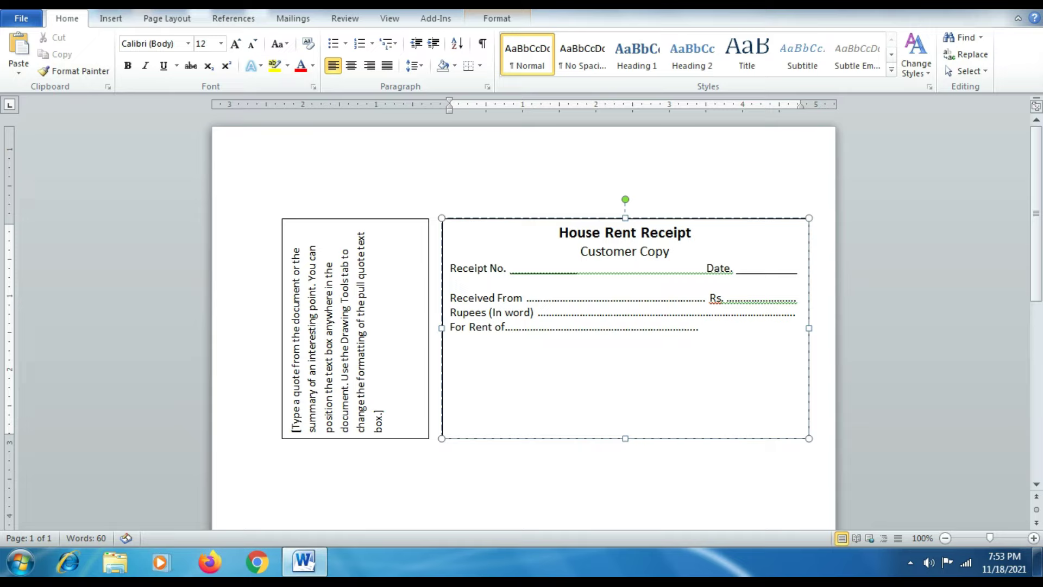
text(.............................................)
Step: Add a line reading "From" and "To", each followed by a dotted blank
key(Return)
text(From)
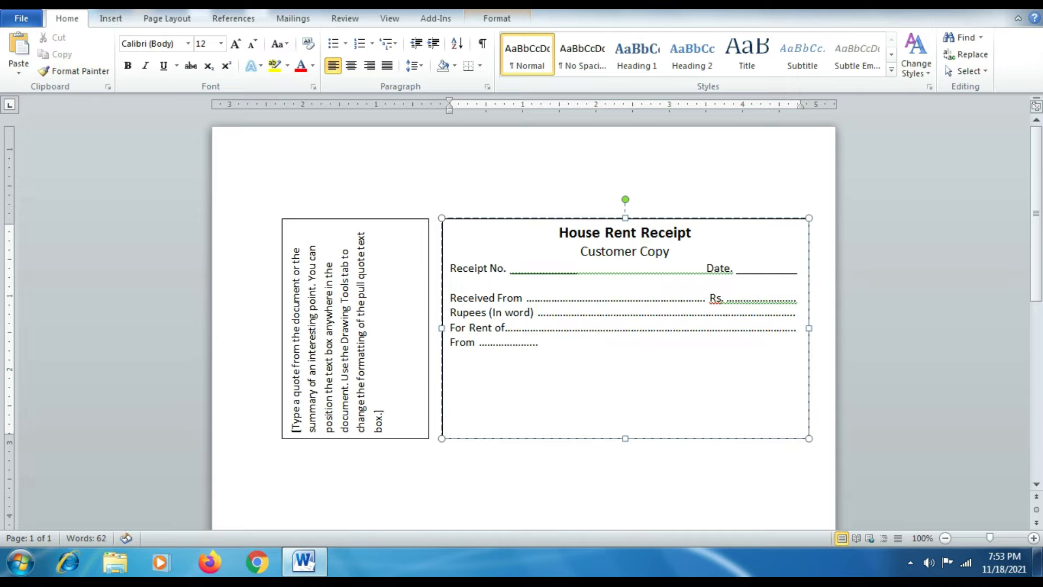
text( ..... To ......)
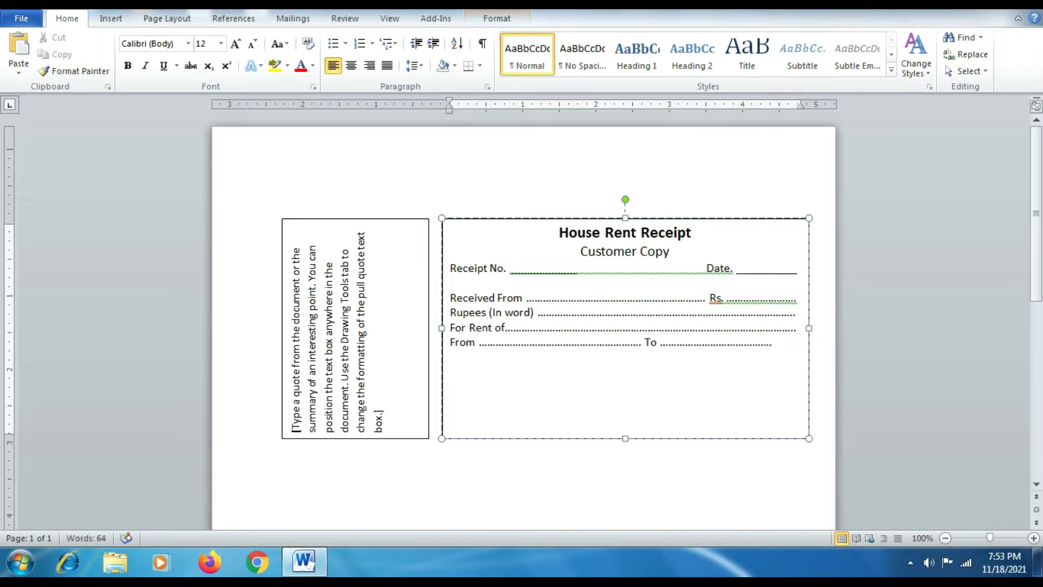
text(..........)
Step: Complete the dotted blank after To and add a "Signature" label in the lower part of the receipt
key(Return)
key(Return)
key(Return)
text(Signature)
Step: Insert a White Square symbol on the line below the From/To row and label it "Cash"
click(109, 20)
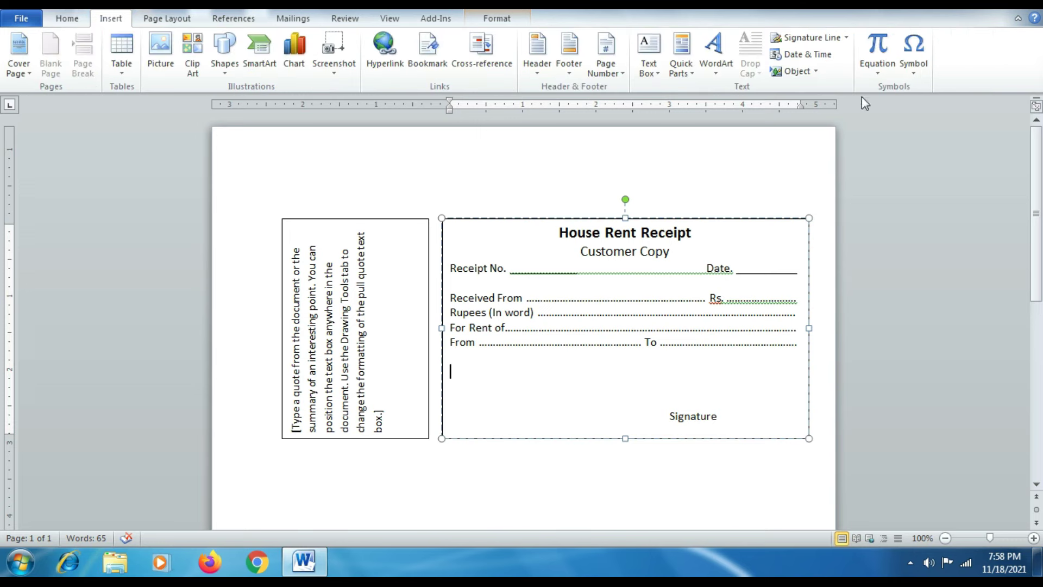
click(913, 54)
click(929, 182)
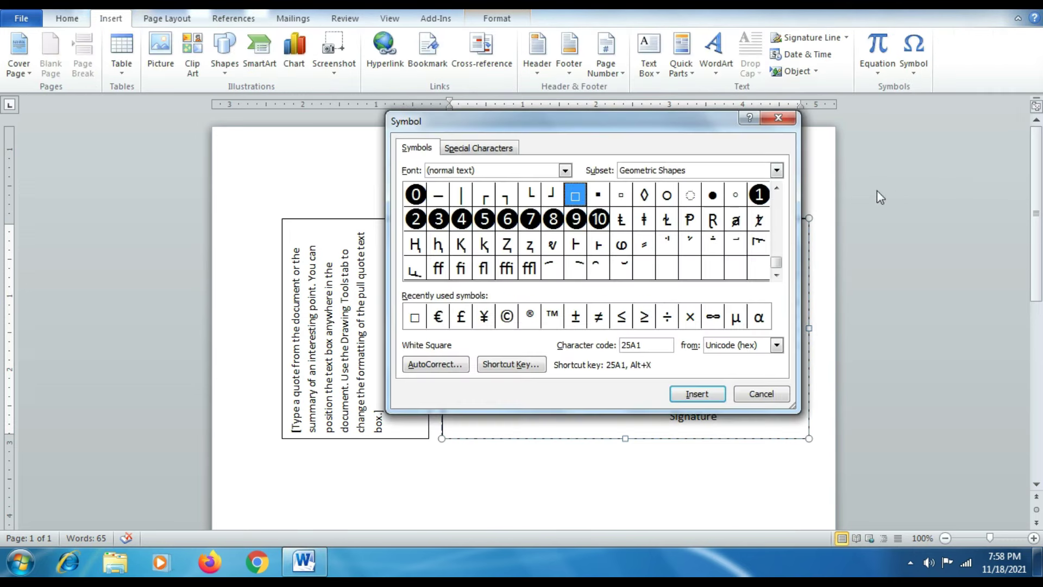
click(778, 171)
click(647, 242)
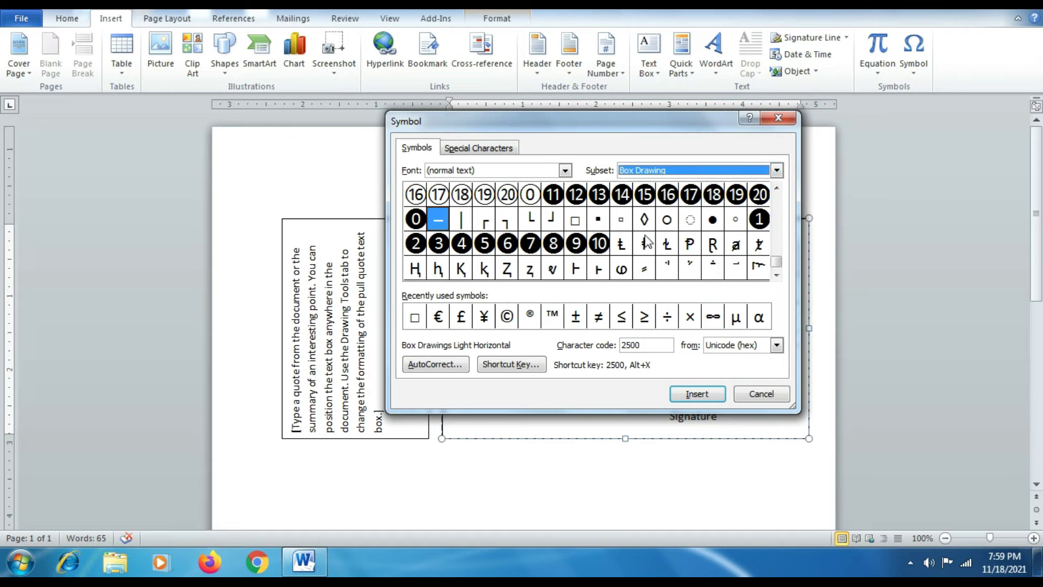
click(575, 219)
click(690, 394)
click(762, 395)
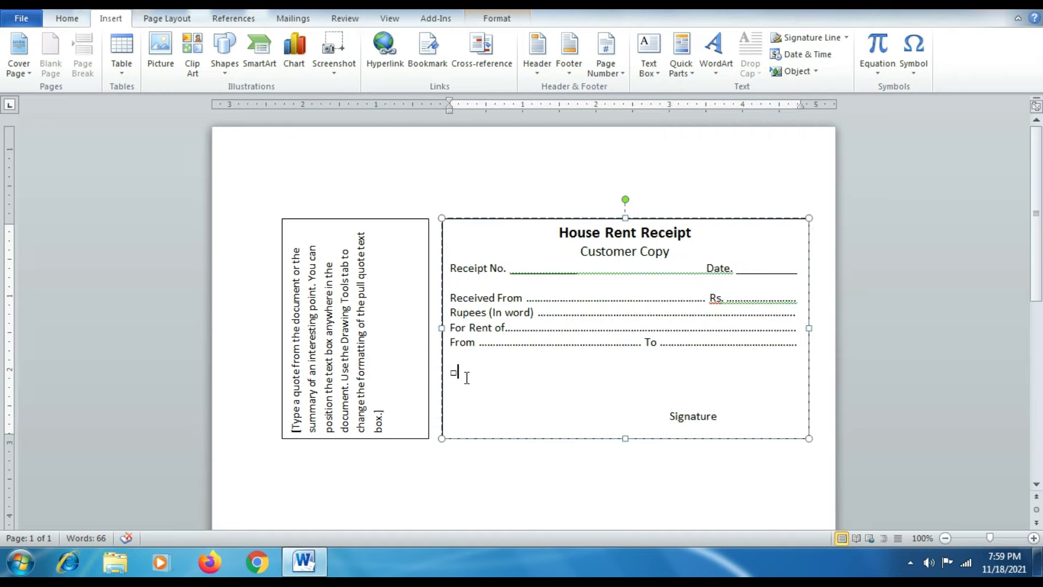
text(Cash)
key(Return)
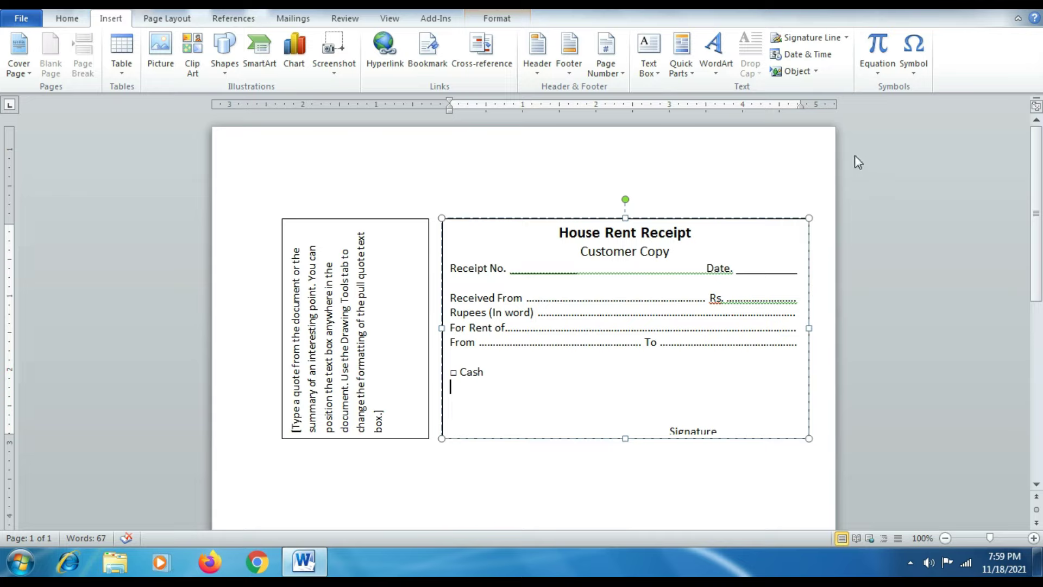
Step: Add two more White Square checkbox lines below Cash, labelled "Check" and "DD"
click(911, 72)
click(913, 94)
text(Check)
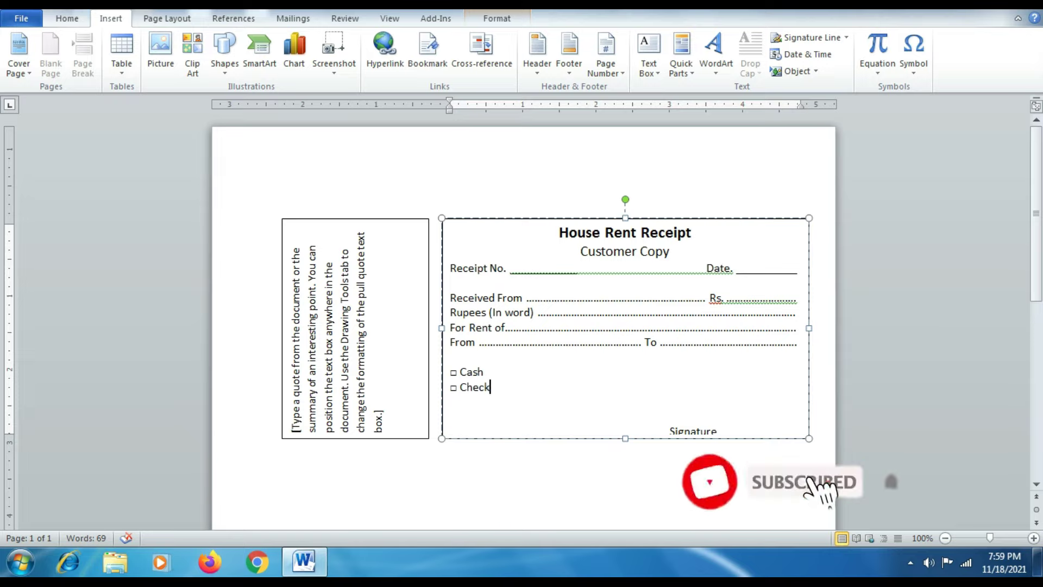
key(Return)
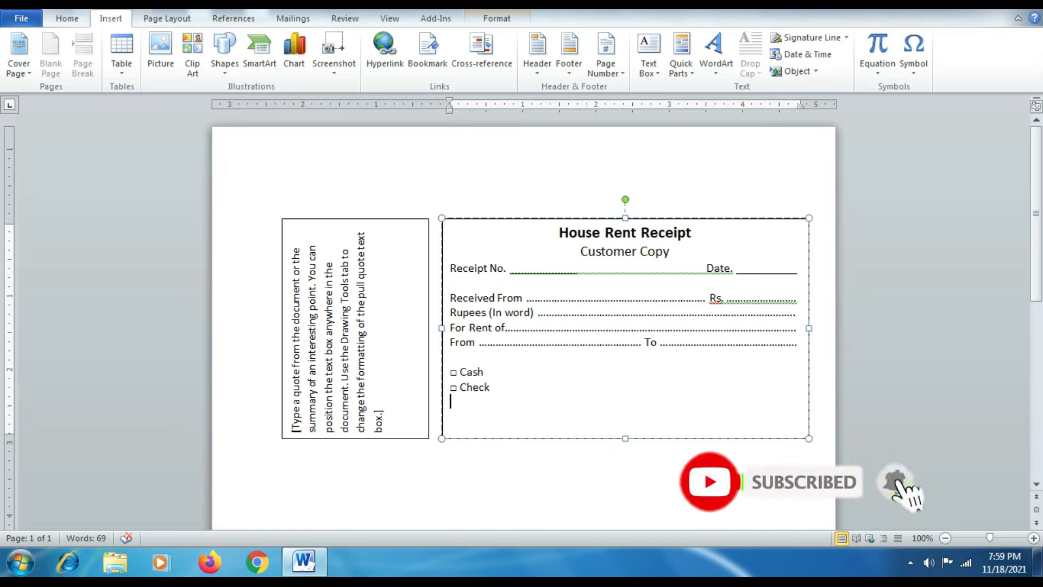
click(910, 75)
click(911, 90)
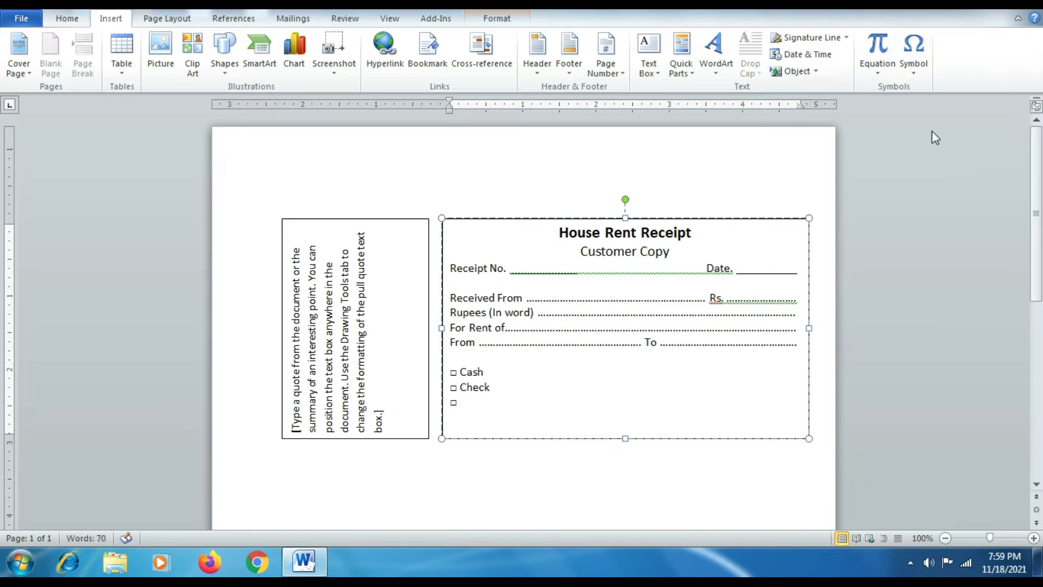
text(DD)
Step: Place the "Signature" label, indented with tabs, on the line directly beneath DD, without extra blank lines
key(Return)
key(Tab)
key(Tab)
key(Tab)
key(Tab)
key(Tab)
key(Tab)
text(Signature)
key(Up)
key(BackSpace)
Step: Draw a straight horizontal line about 1.35" long above Signature and give it a black outline
click(69, 18)
click(111, 18)
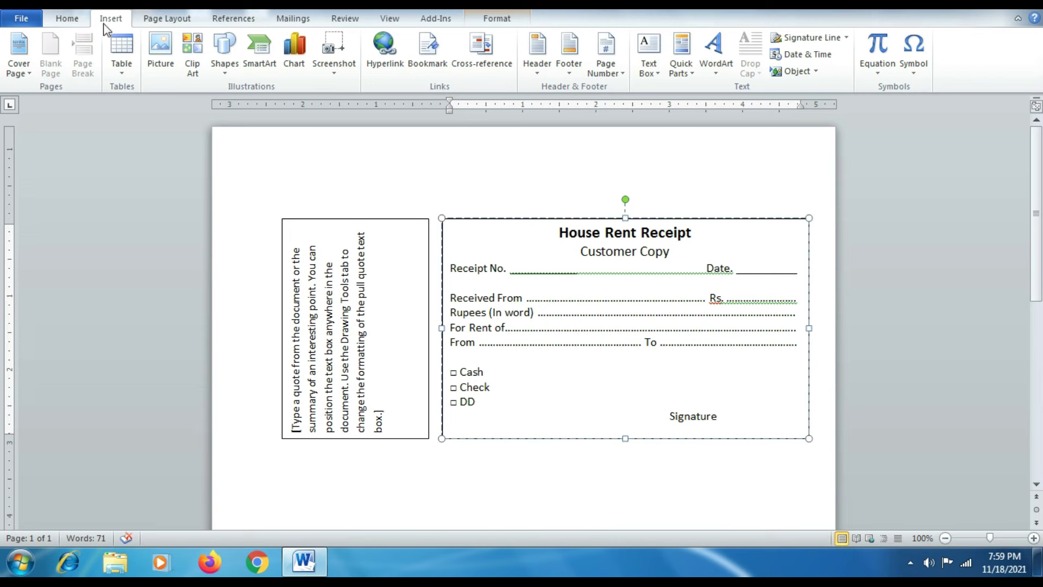
click(227, 70)
click(218, 148)
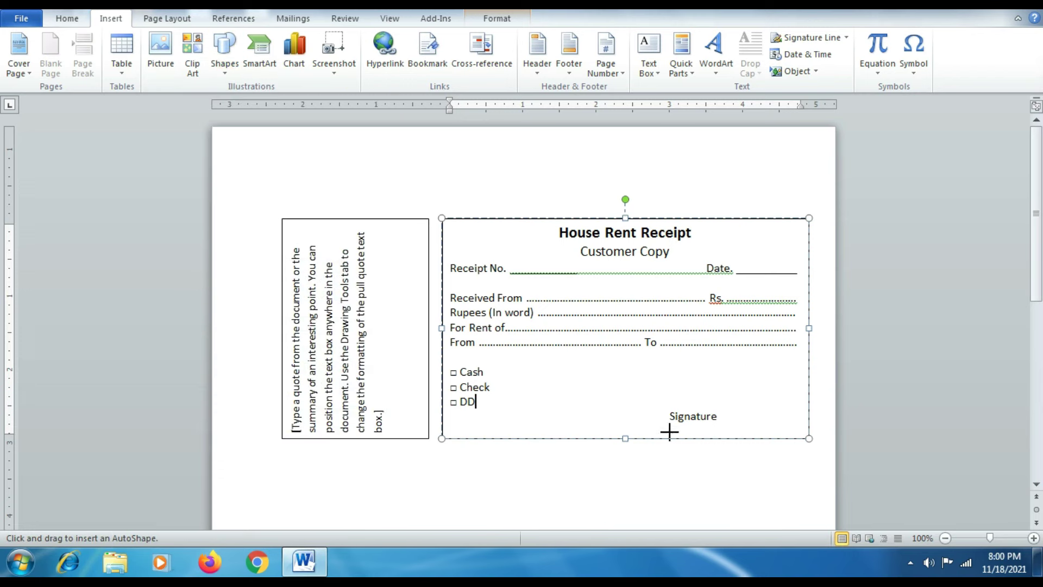
drag(655, 408, 753, 411)
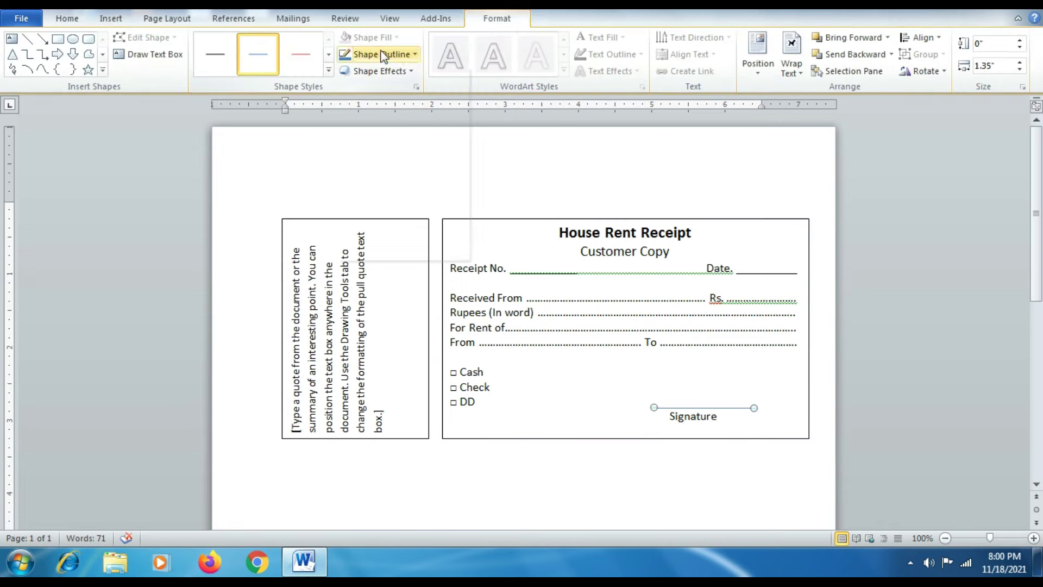
click(360, 55)
click(358, 85)
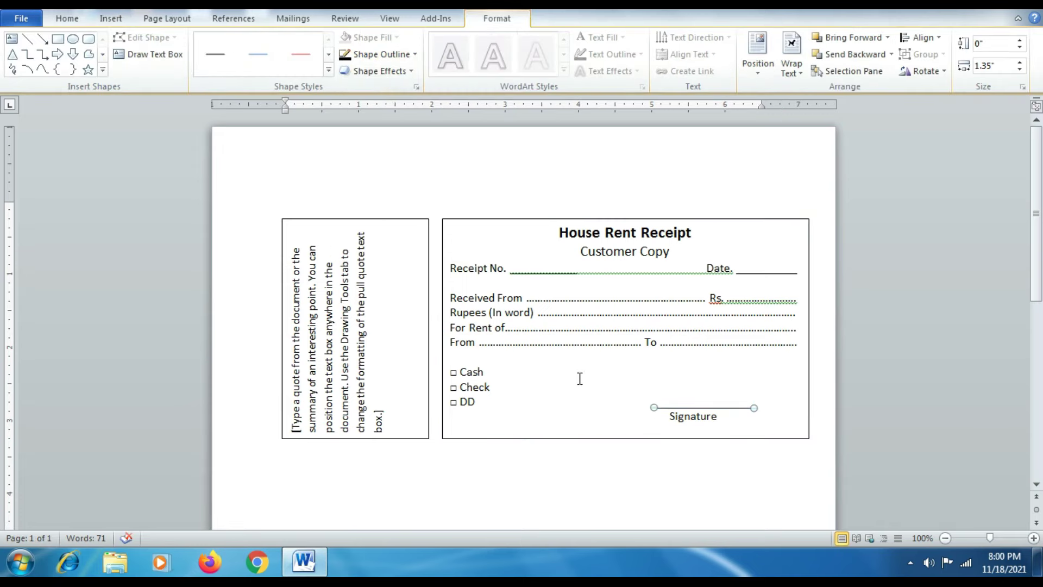
Step: Justify the four lines from Received From to From/To and set their line spacing to 1.15
click(537, 361)
drag(449, 298, 744, 348)
click(67, 19)
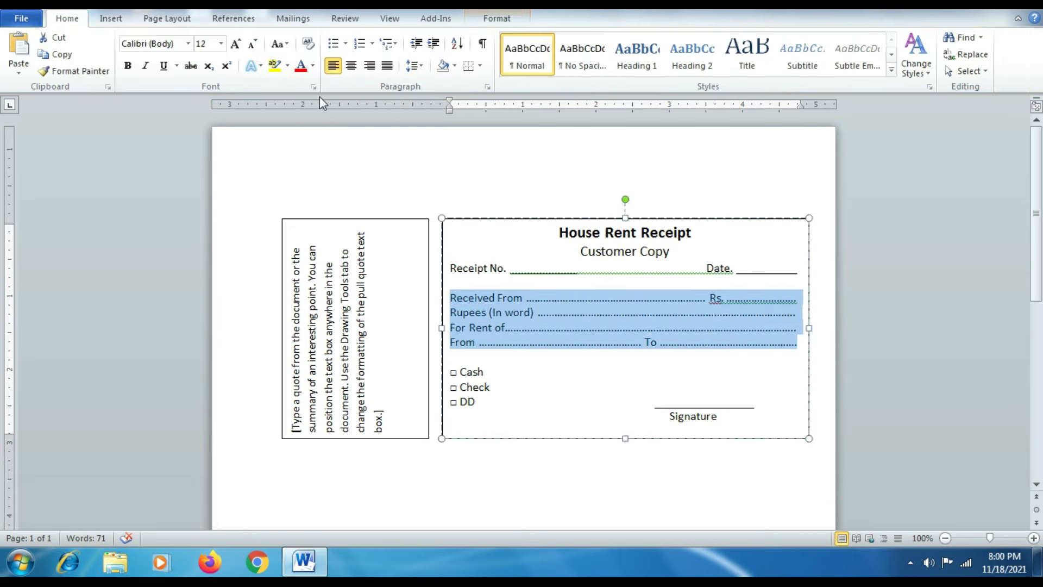
click(387, 66)
click(413, 66)
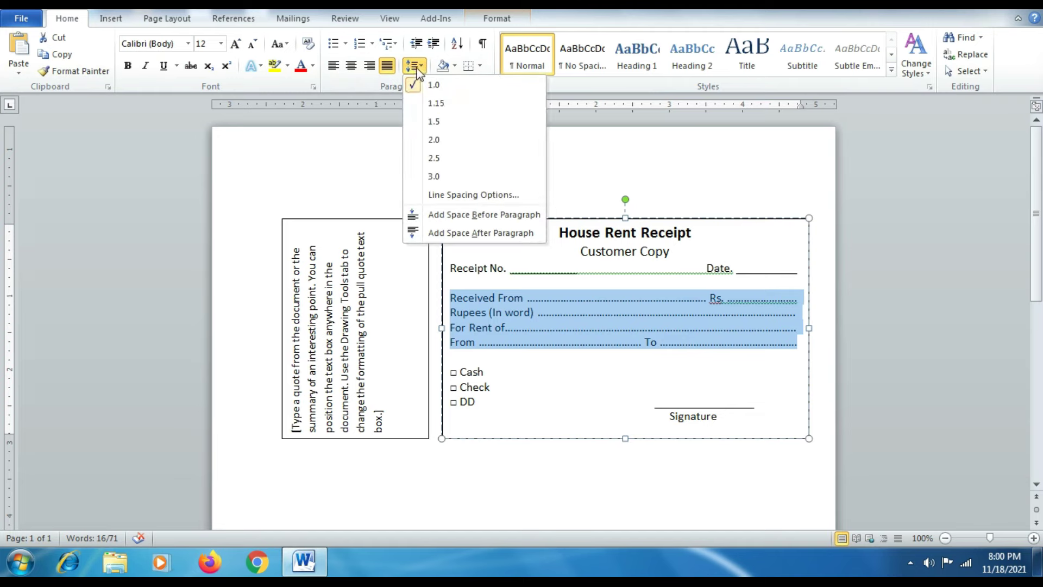
click(441, 106)
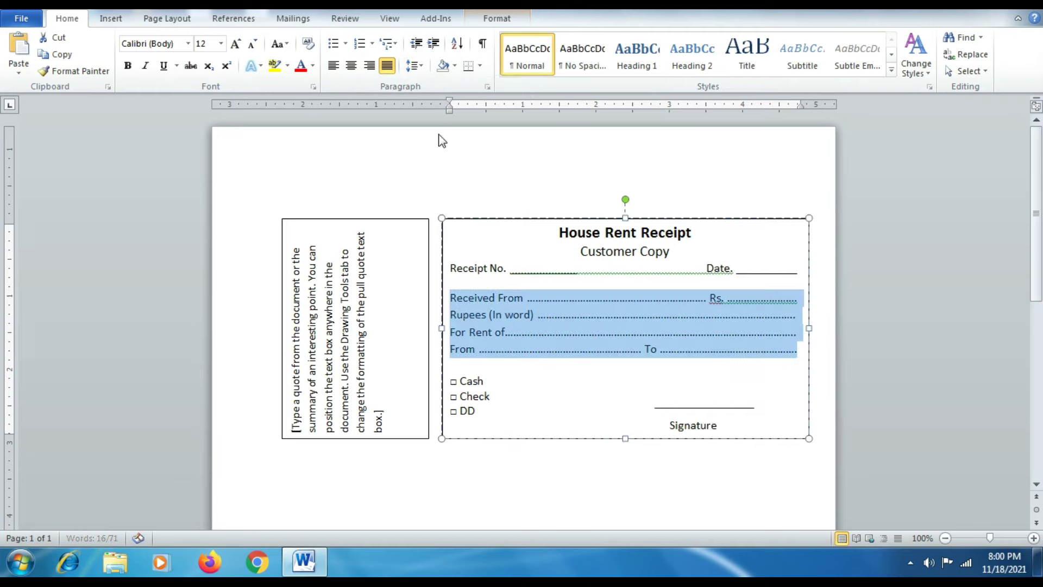
click(665, 495)
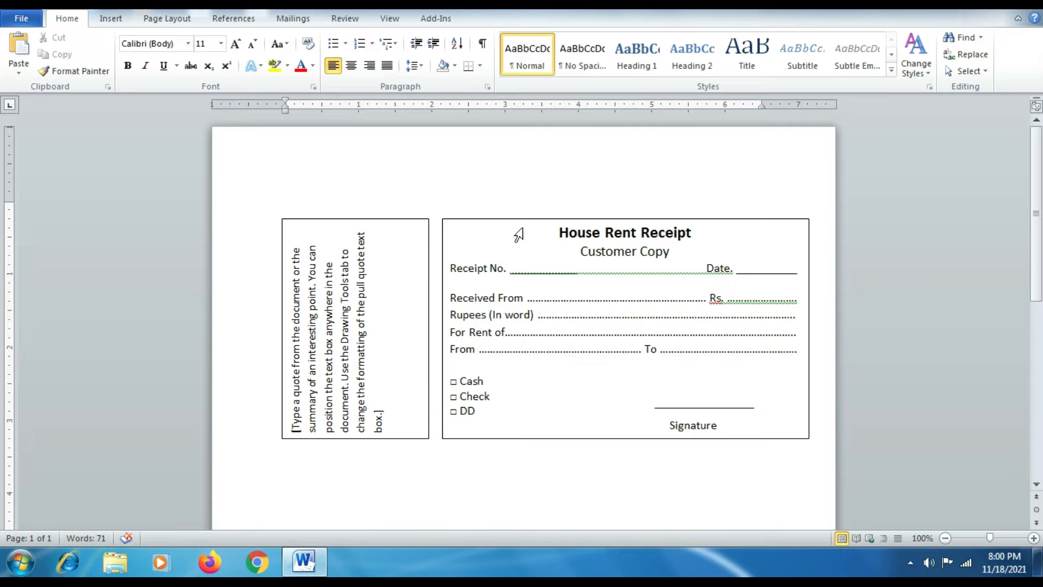
Step: Copy all the receipt text and paste it over the placeholder quote in the narrow rotated text box
mouse_move(559, 232)
mouse_down()
mouse_move(755, 315)
mouse_move(791, 359)
mouse_move(804, 422)
mouse_up()
key(ctrl+c)
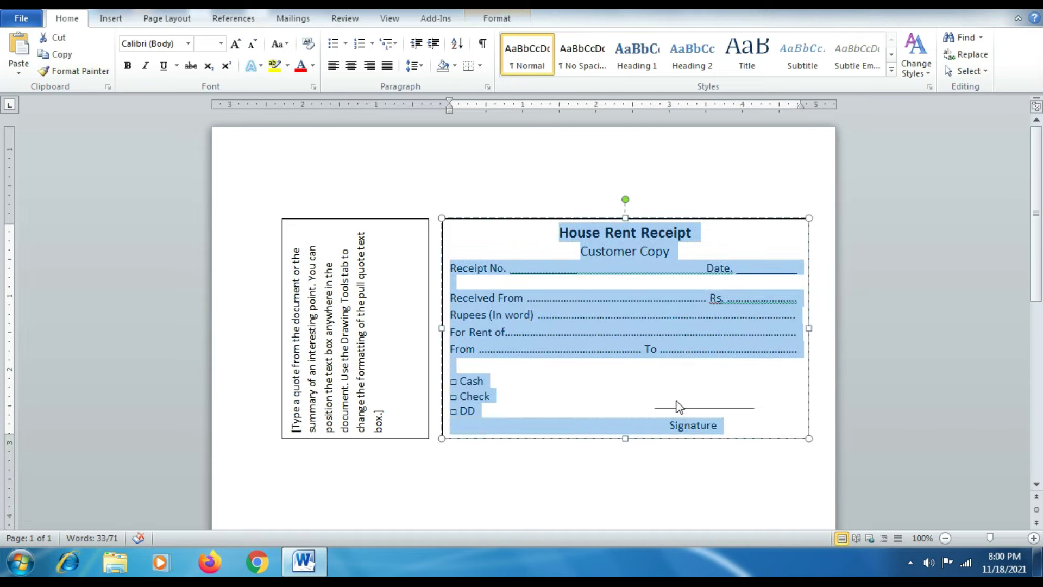
triple_click(361, 377)
key(ctrl+v)
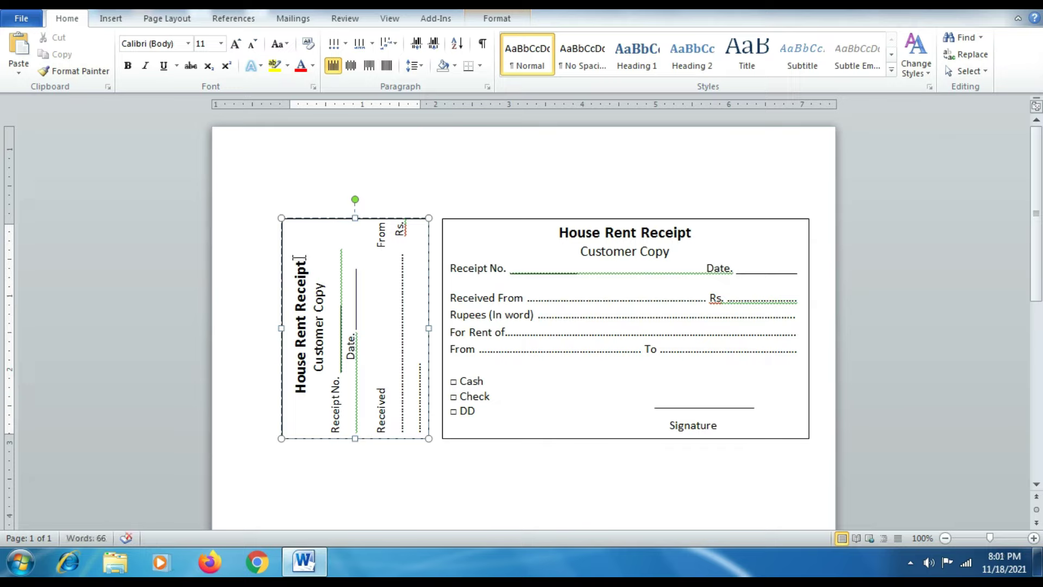
Step: In the narrow text box, set House Rent Receipt to 14 pt and Customer Copy to 12 pt
drag(301, 259, 301, 395)
click(221, 44)
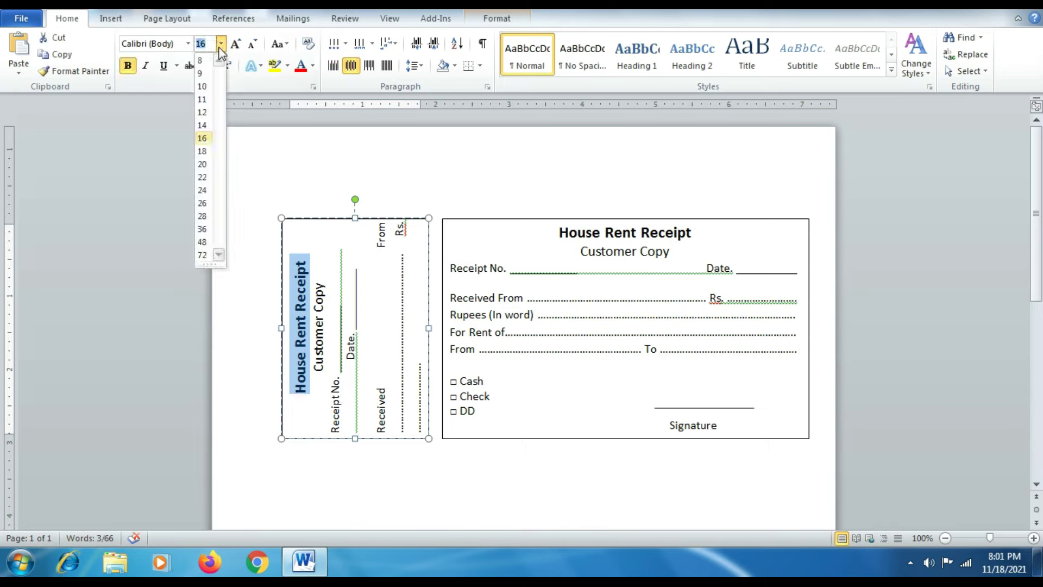
click(202, 125)
click(321, 283)
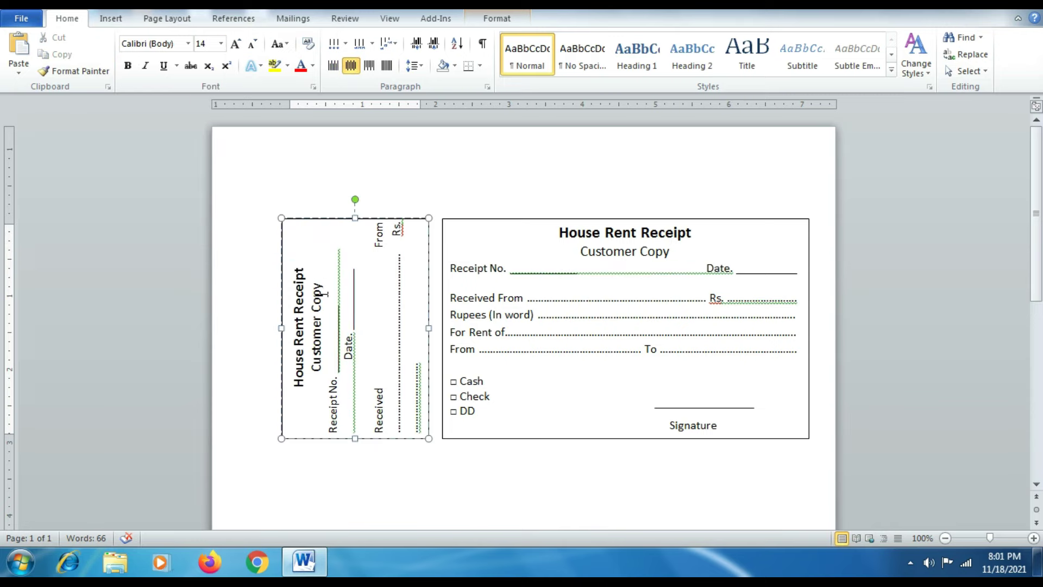
drag(320, 284, 315, 375)
click(221, 44)
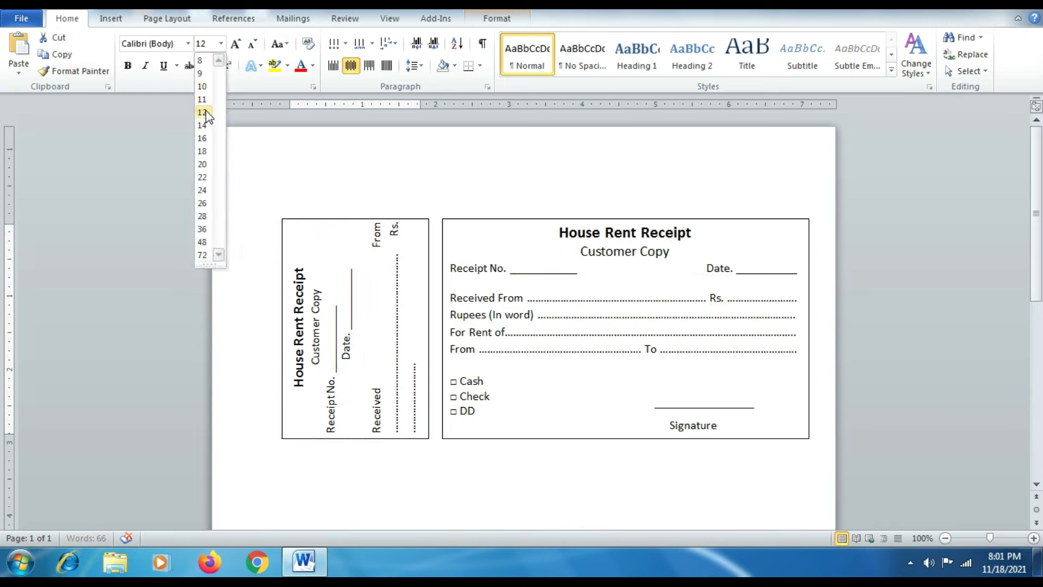
click(202, 112)
Step: In the narrow text box, set the text from Receipt No. through Rs. and its dotted line to 10 pt
drag(330, 433, 428, 233)
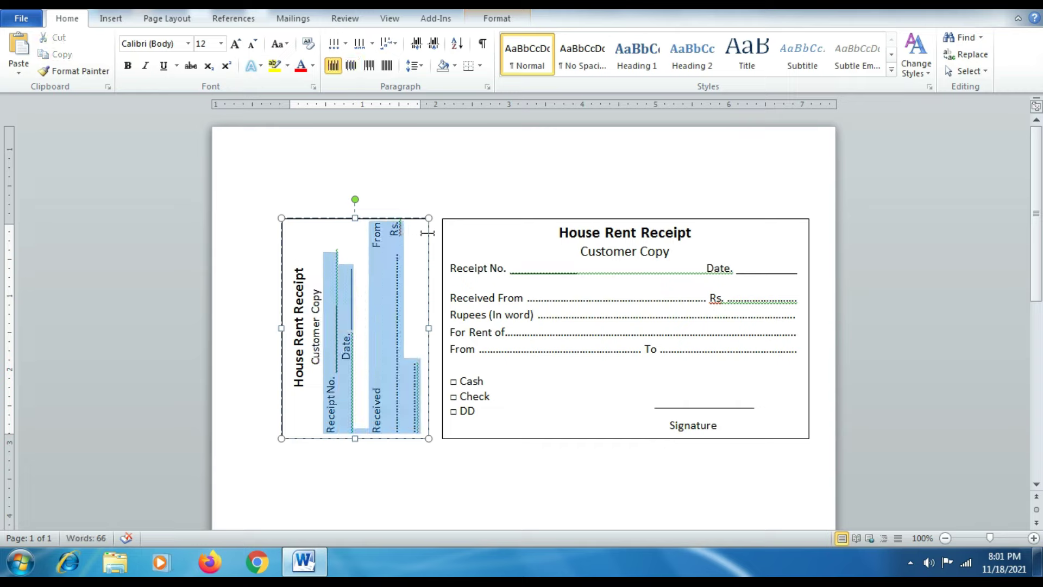
click(221, 43)
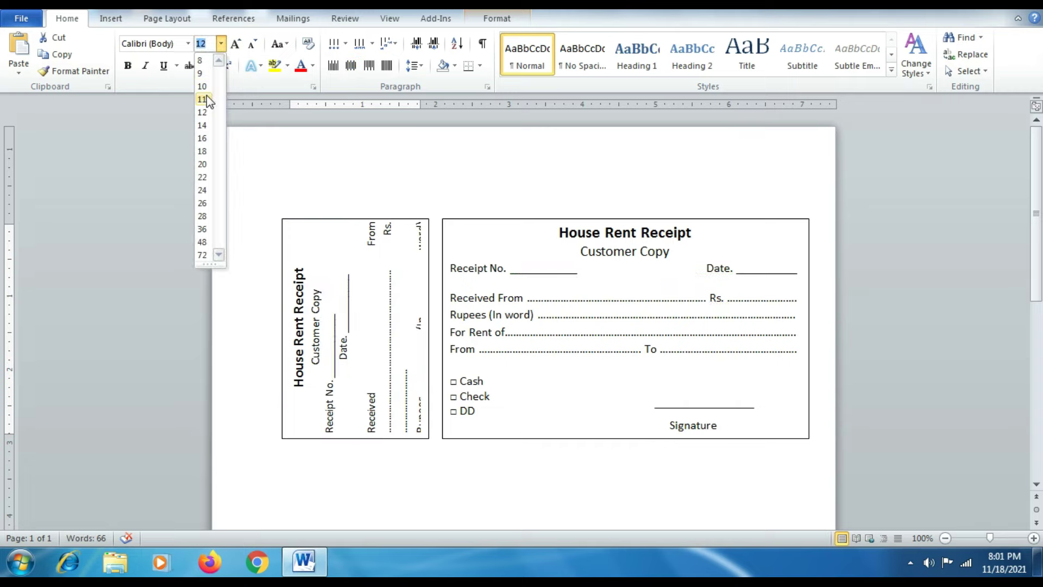
click(202, 98)
click(221, 44)
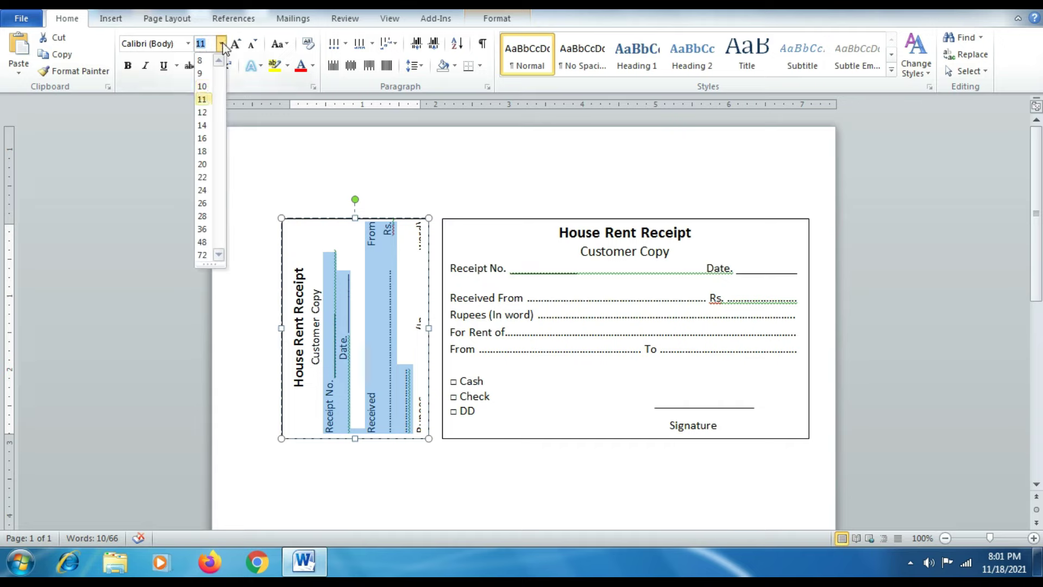
click(205, 86)
Step: Shorten the gap between the Receipt No. blank and Date in the narrow text box so both fit on one line
click(334, 324)
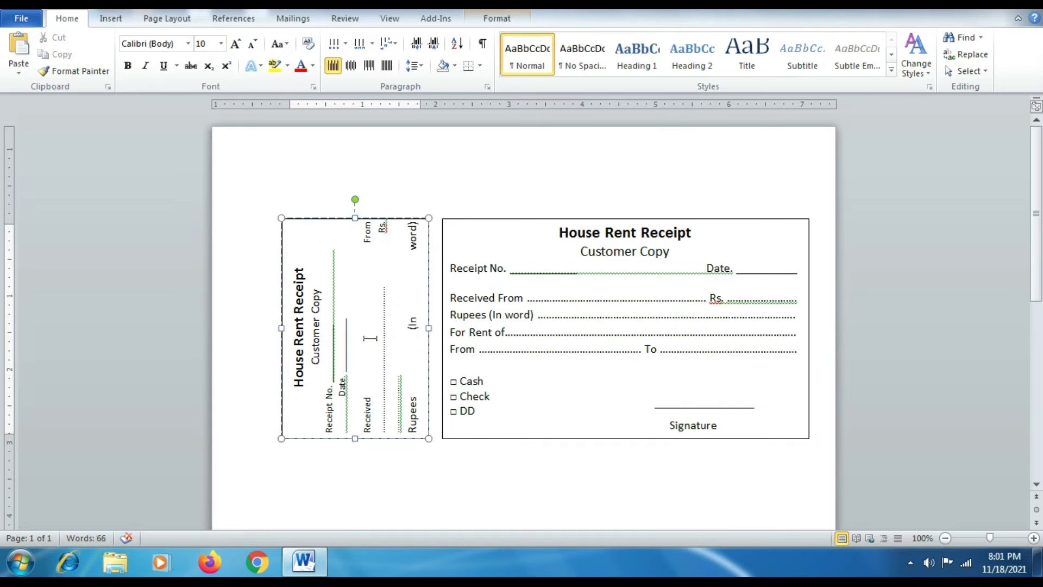
key(BackSpace)
key(BackSpace)
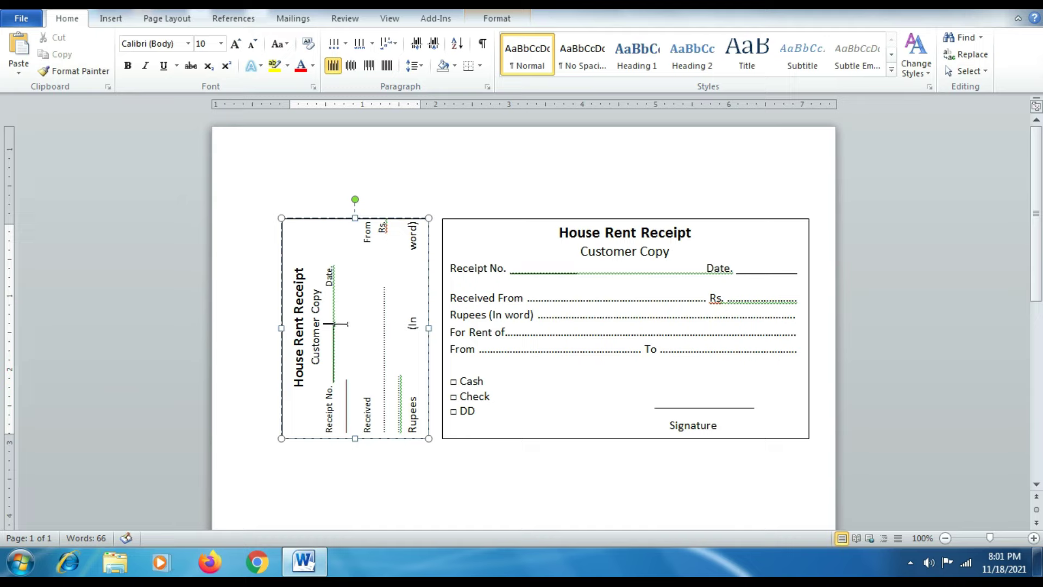
key(BackSpace)
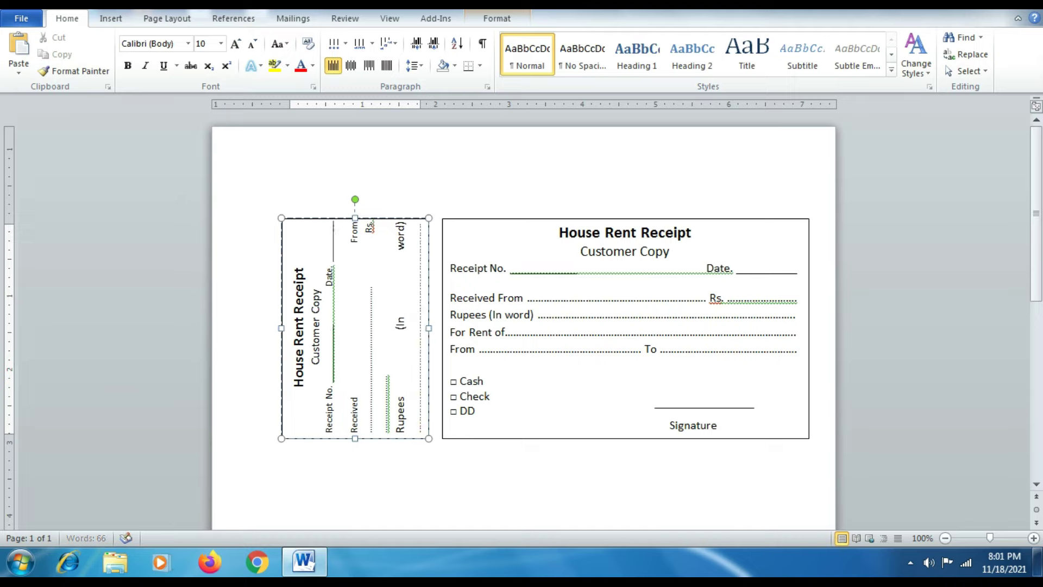
Step: Justify the Received From line in the narrow text box and shorten its dotted line so Rs. fits on the same line
key(ctrl+j)
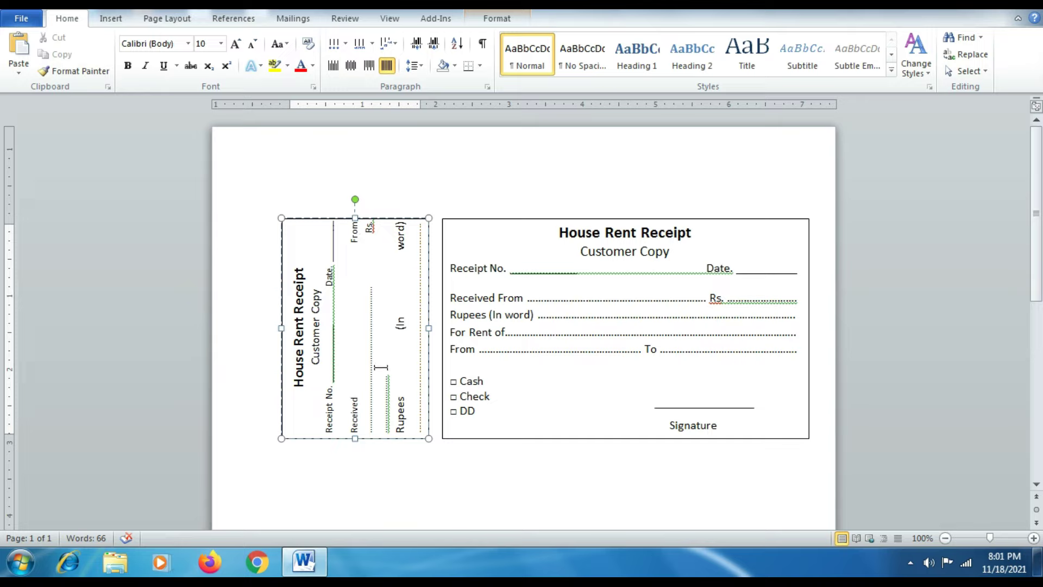
key(BackSpace)
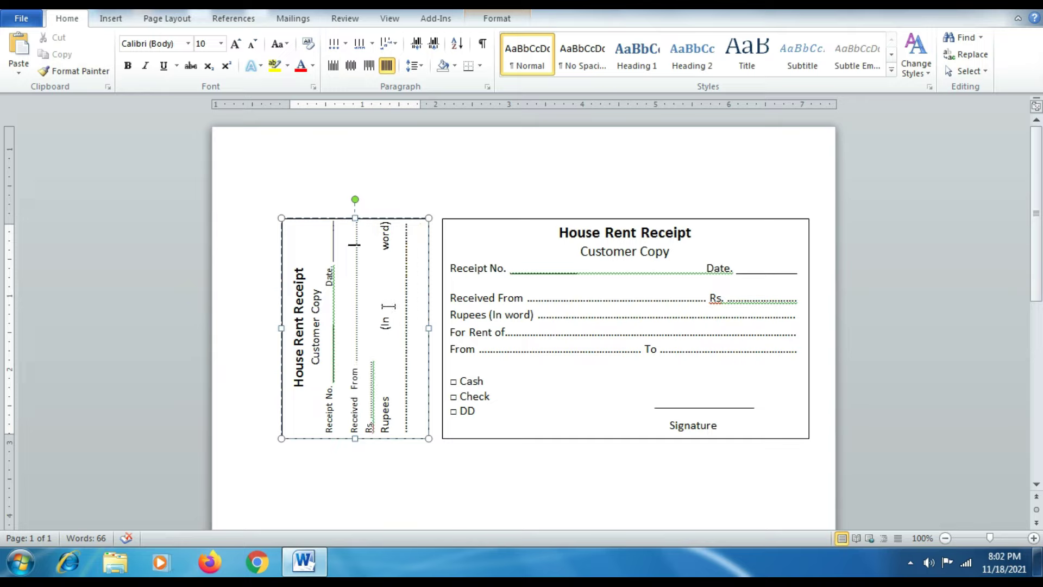
key(BackSpace)
key(BackSpace)
key(BackSpace)
key(BackSpace)
key(BackSpace)
key(BackSpace)
key(BackSpace)
key(BackSpace)
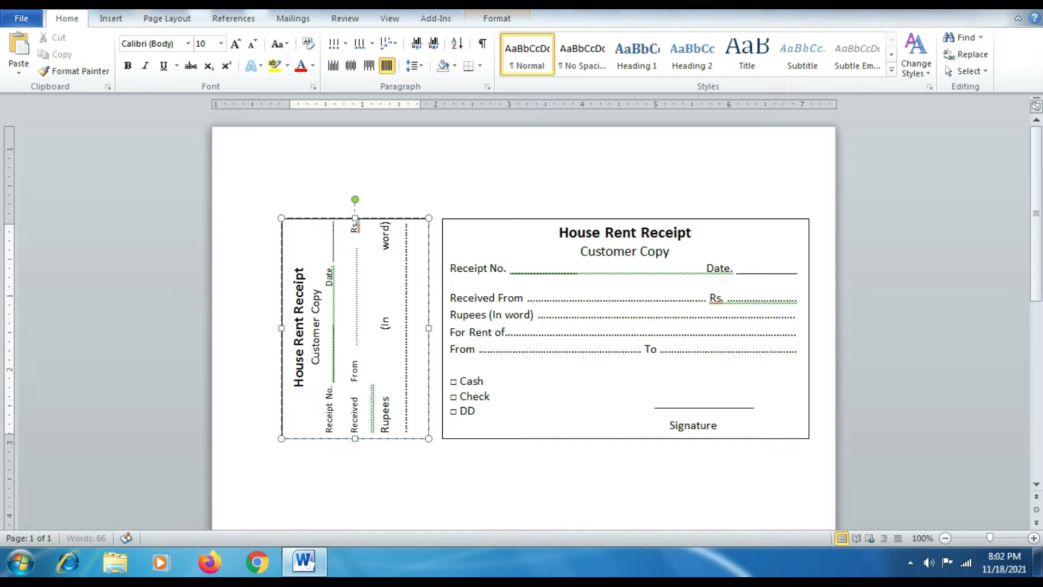
key(BackSpace)
key(BackSpace)
key(BackSpace)
key(BackSpace)
key(BackSpace)
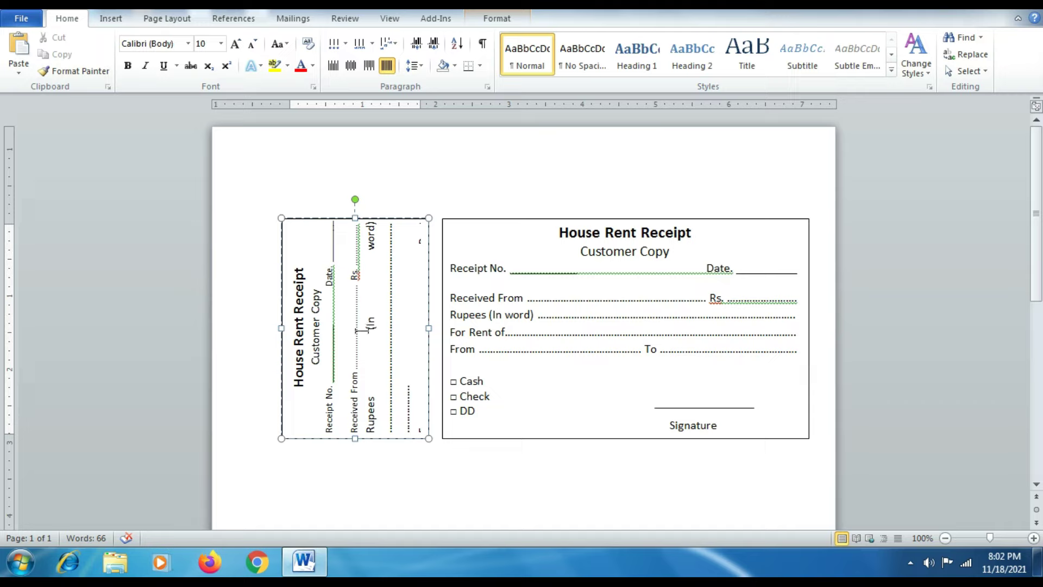
Step: Trim the dots after Rupees (In word) in the narrow text box until the entry fits on one line
click(389, 359)
key(Delete)
key(Delete)
key(Delete)
key(Delete)
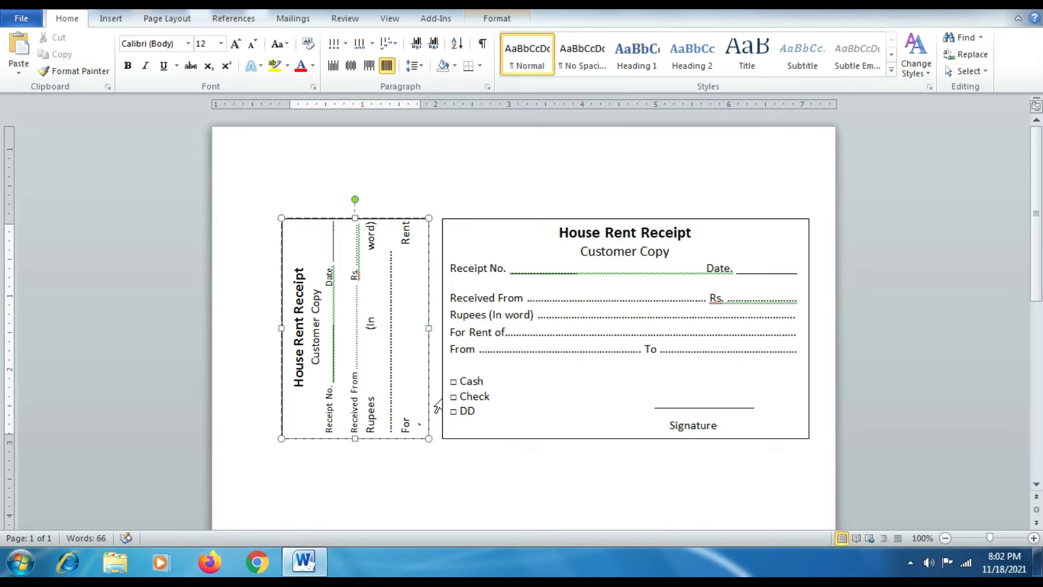
key(Delete)
key(Delete)
key(Delete)
key(Delete)
key(Delete)
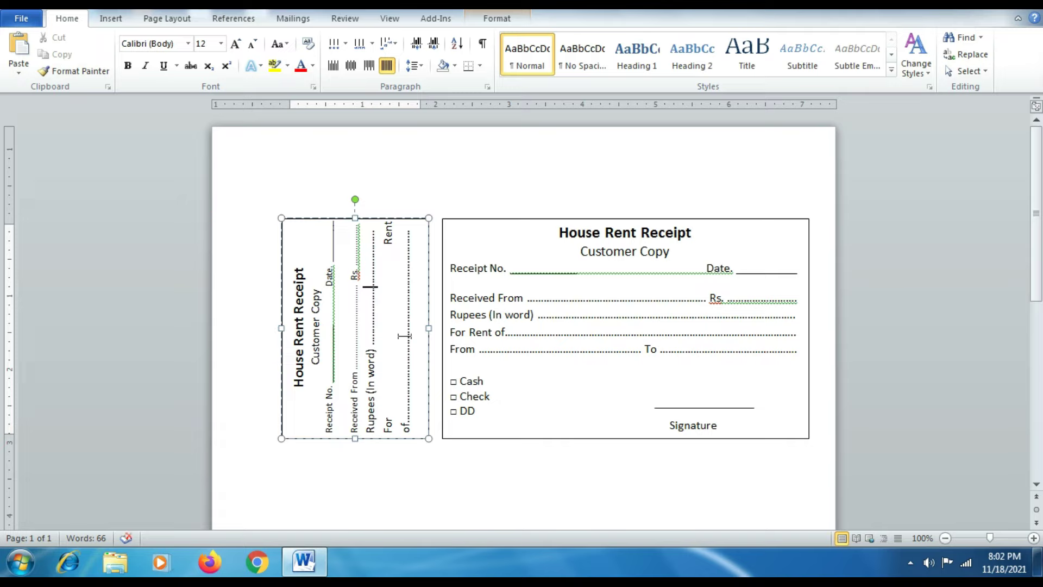
Step: Trim the dots after For Rent of to fit one line, and shorten the dotted line after From
key(Delete)
key(Delete)
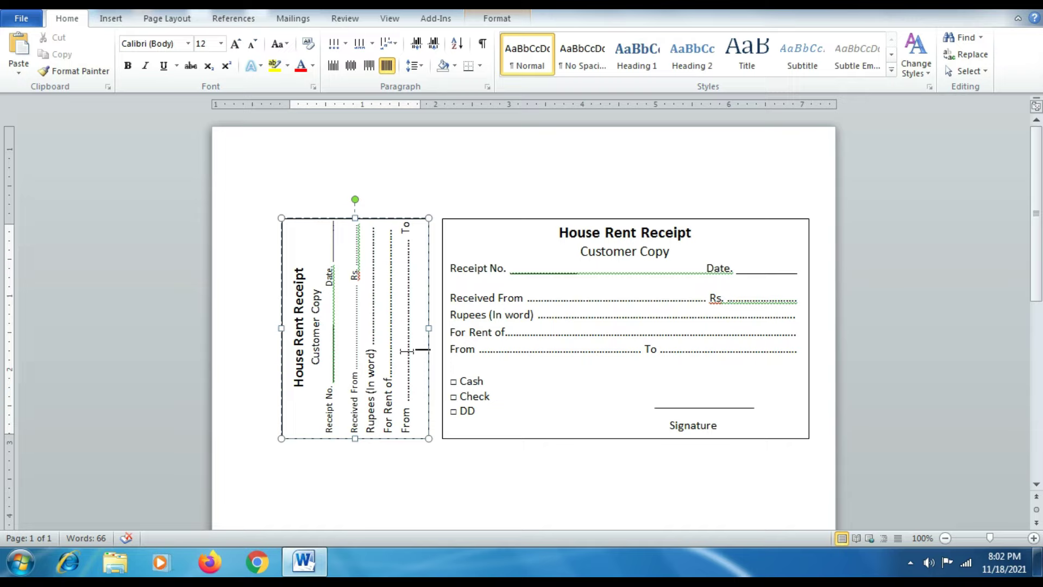
key(Delete)
click(370, 346)
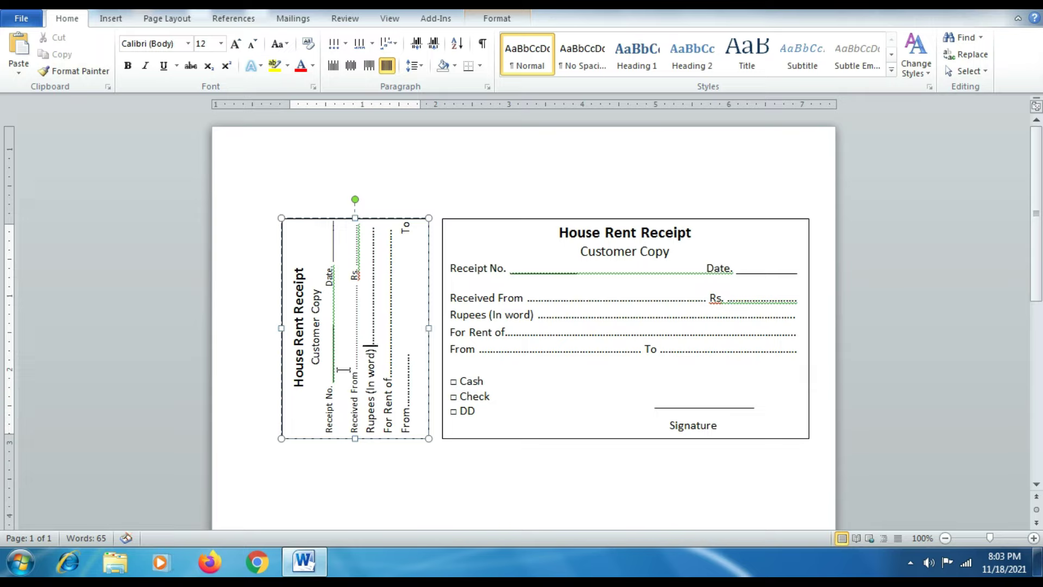
click(343, 370)
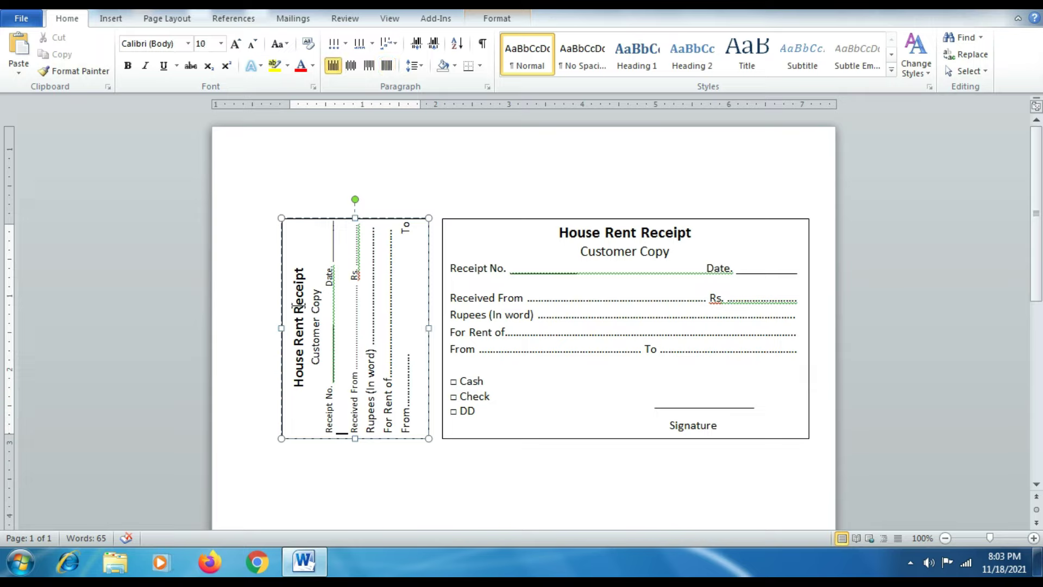
Step: In the narrow text box, set House Rent Receipt to 12 pt and Customer Copy to 11 pt
drag(299, 266, 299, 388)
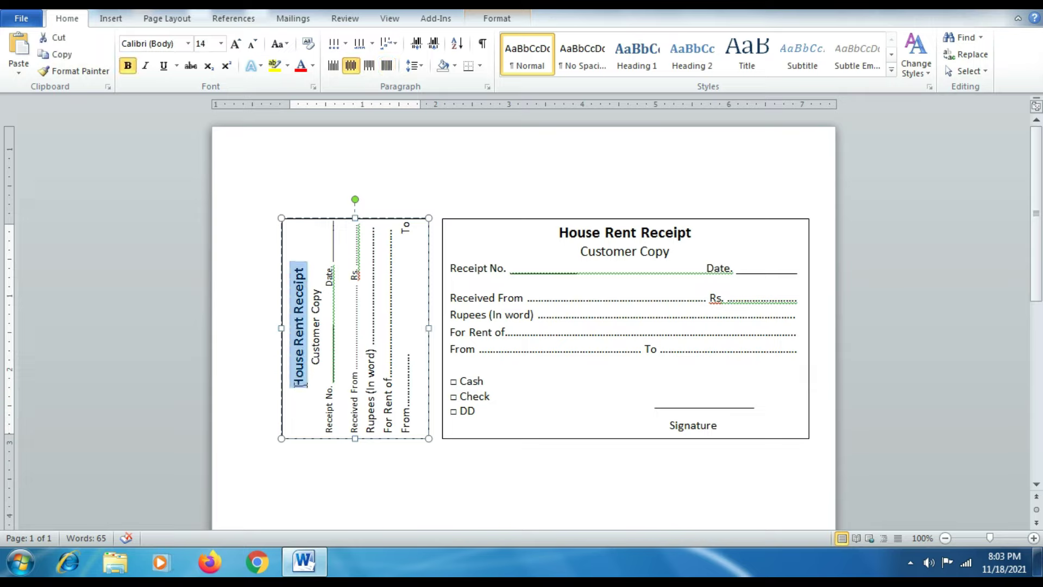
click(220, 44)
click(201, 110)
drag(311, 291, 310, 347)
click(220, 43)
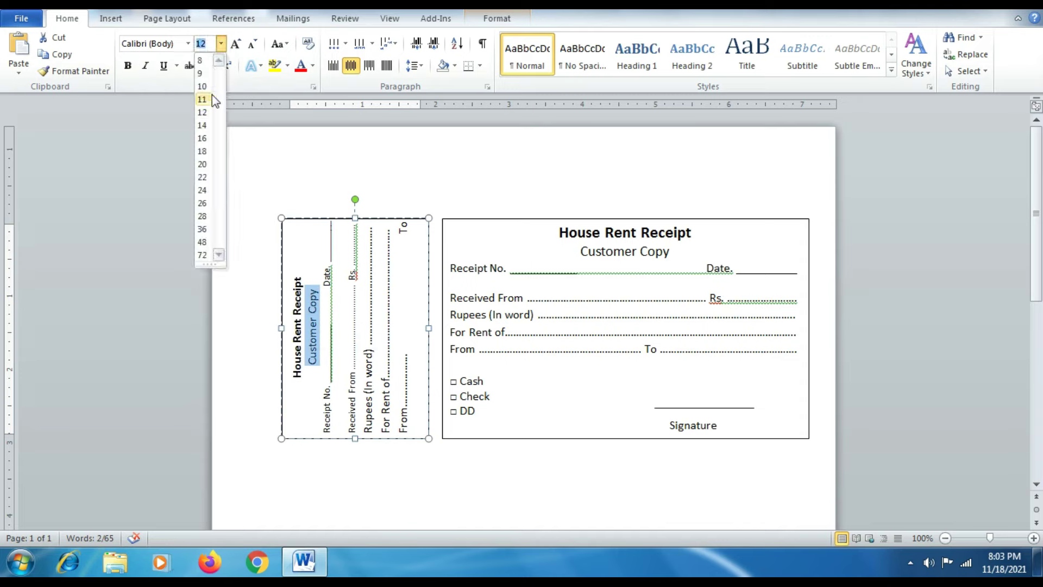
click(201, 99)
Step: Shorten the dotted line between From and To a little further in the narrow text box
click(404, 354)
key(BackSpace)
key(BackSpace)
key(BackSpace)
key(BackSpace)
key(BackSpace)
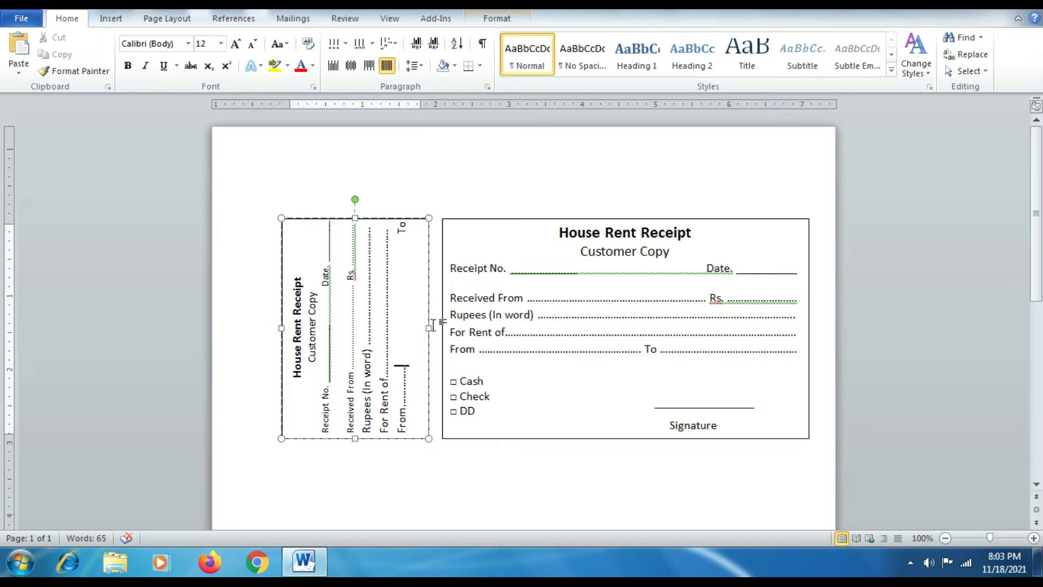
Step: Widen the rotated text box to about 3 inches and shift Signature further along its line
click(427, 330)
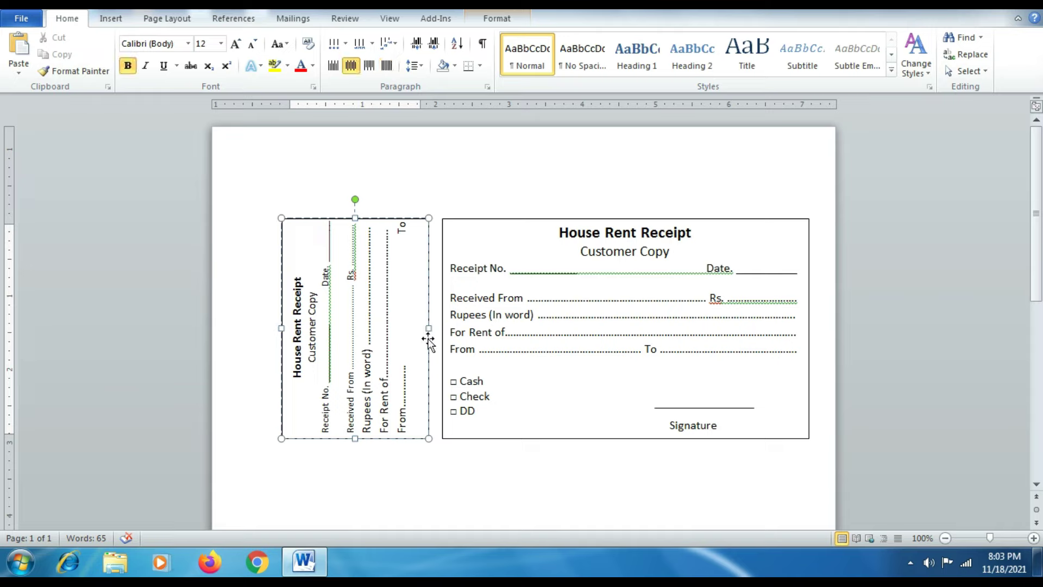
drag(427, 329, 491, 329)
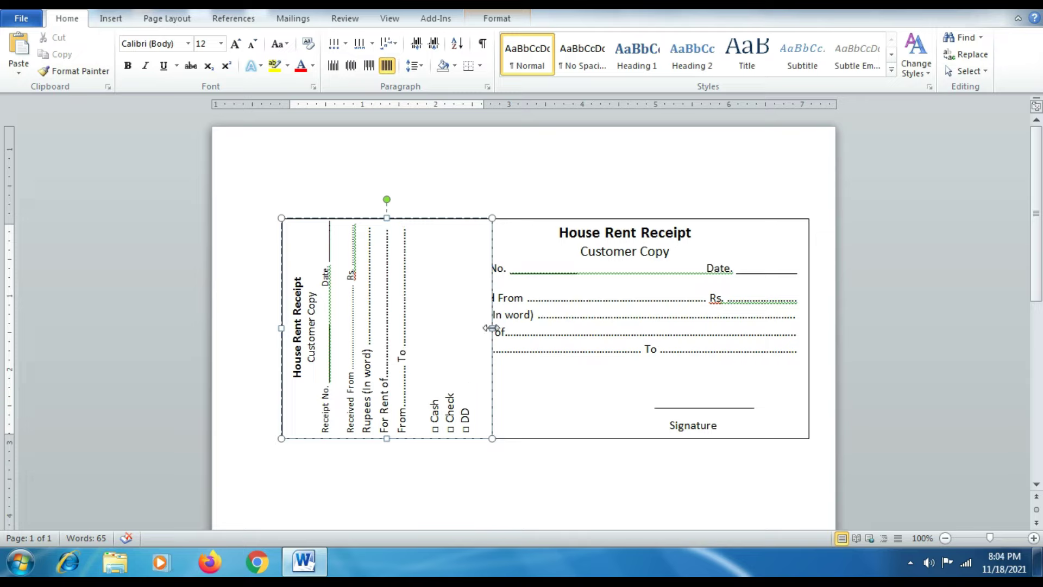
drag(480, 332, 496, 332)
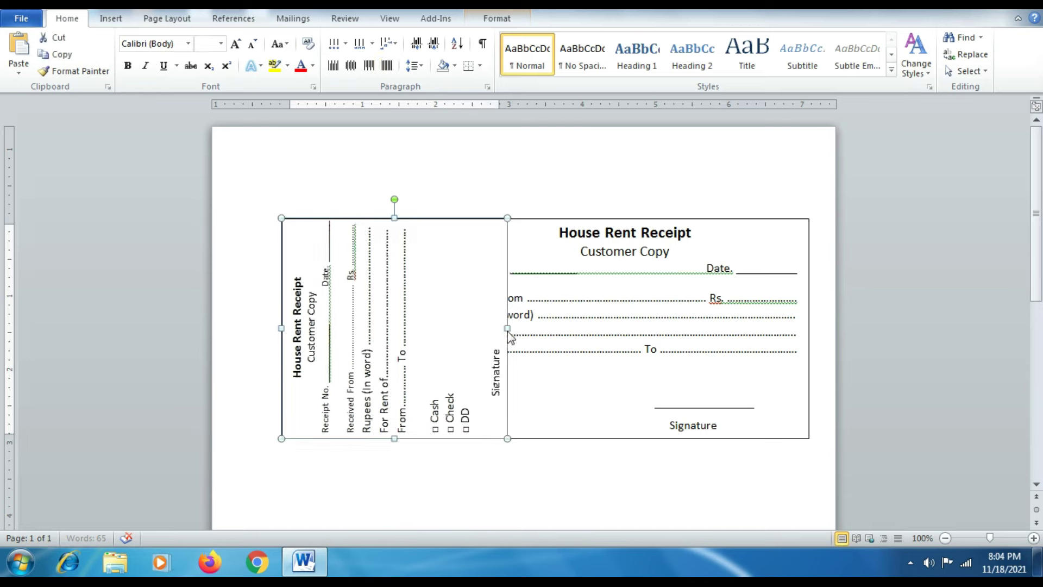
click(488, 395)
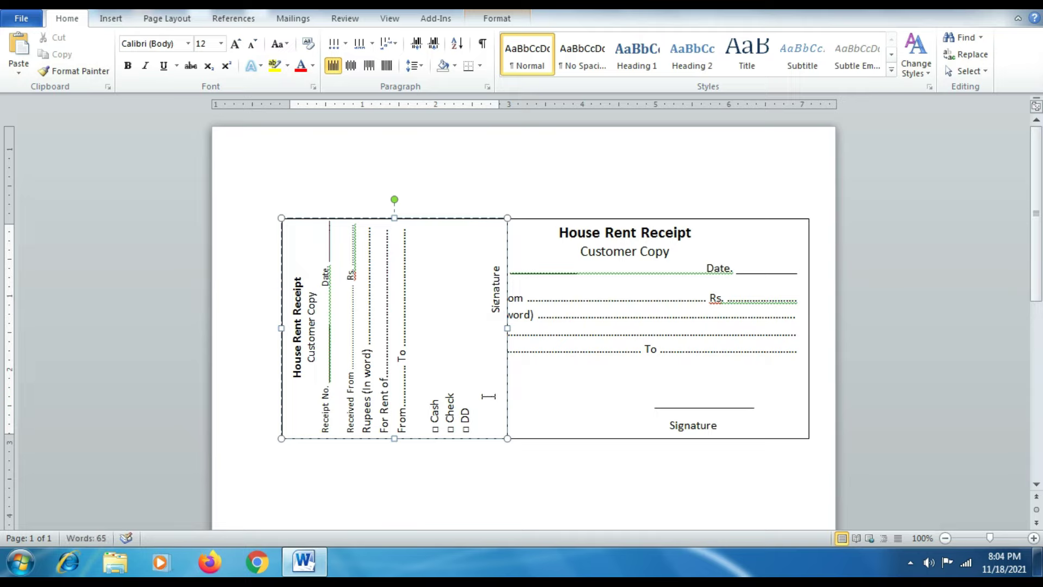
Step: Remove the blank line above Cash in the rotated text box and join Cash, Check and DD on one line
click(451, 373)
key(BackSpace)
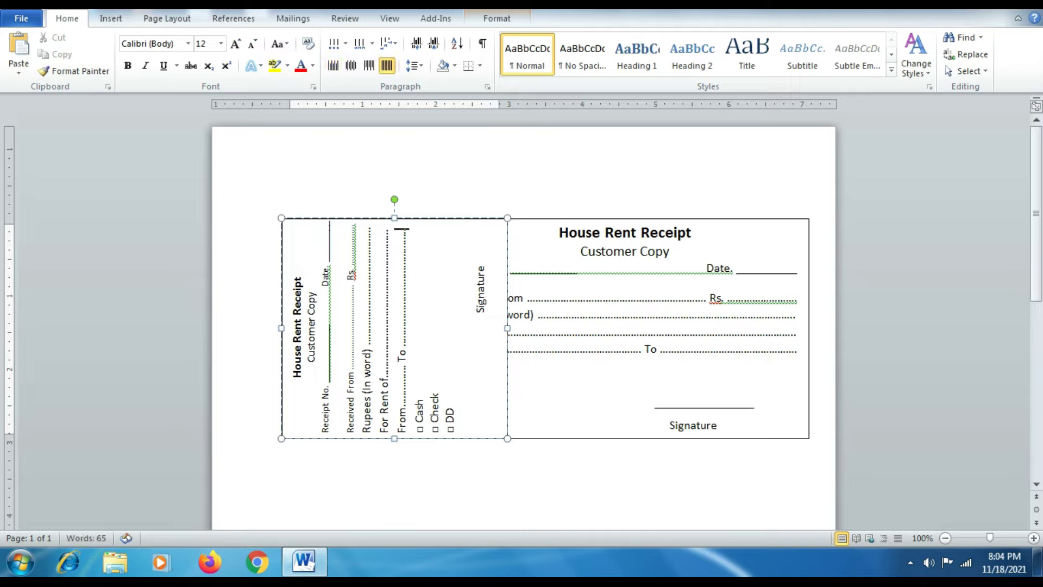
click(435, 428)
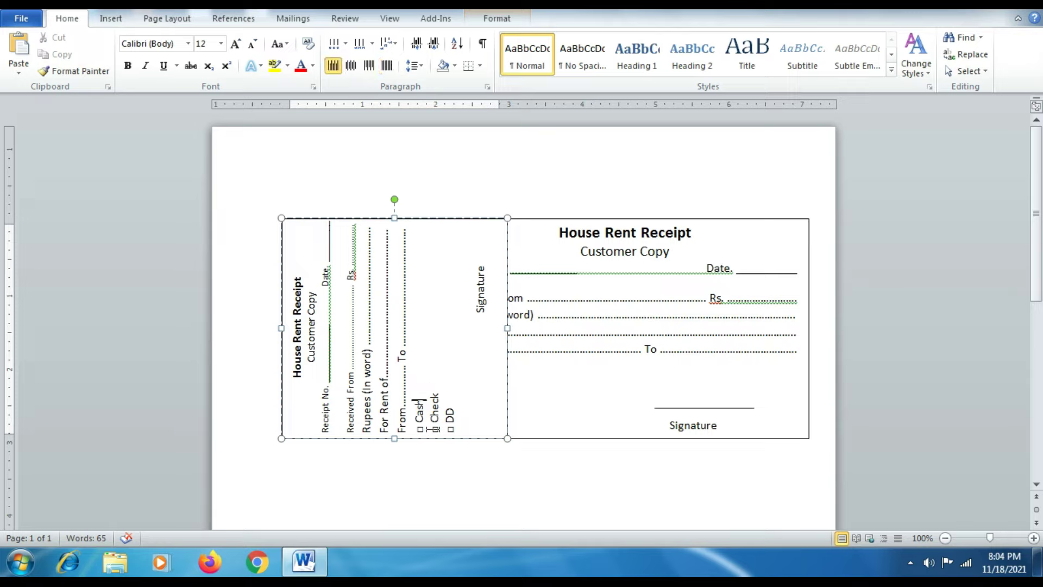
key(BackSpace)
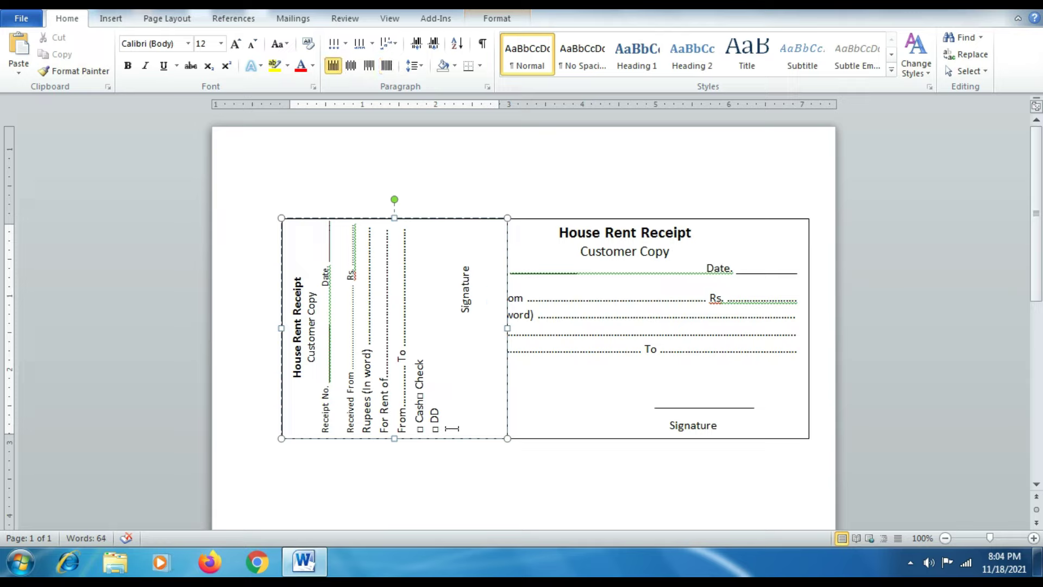
click(456, 434)
key(BackSpace)
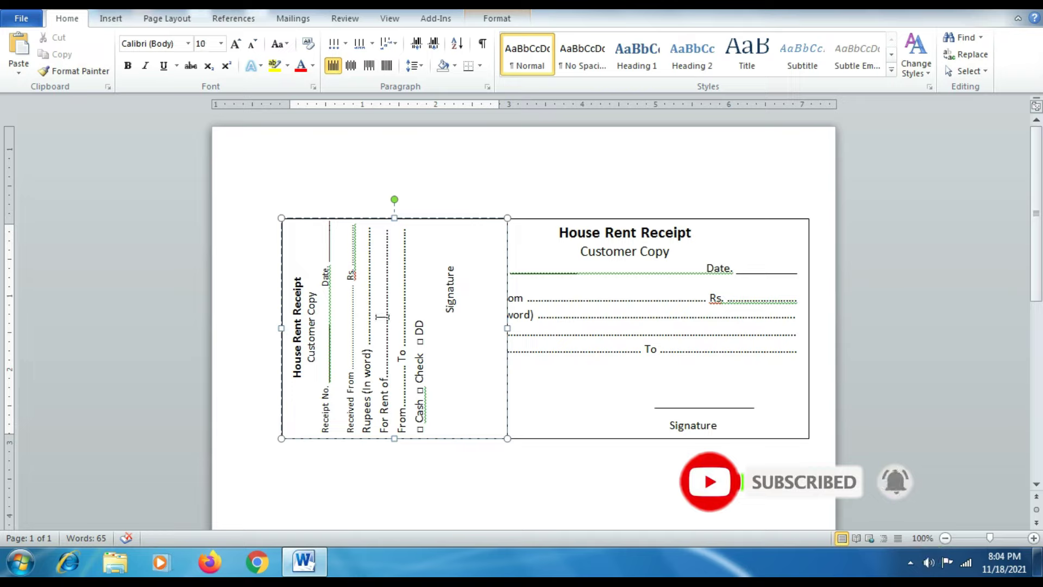
Step: Set Signature and the Cash, Check and DD line in the rotated text box to 10 pt
click(435, 291)
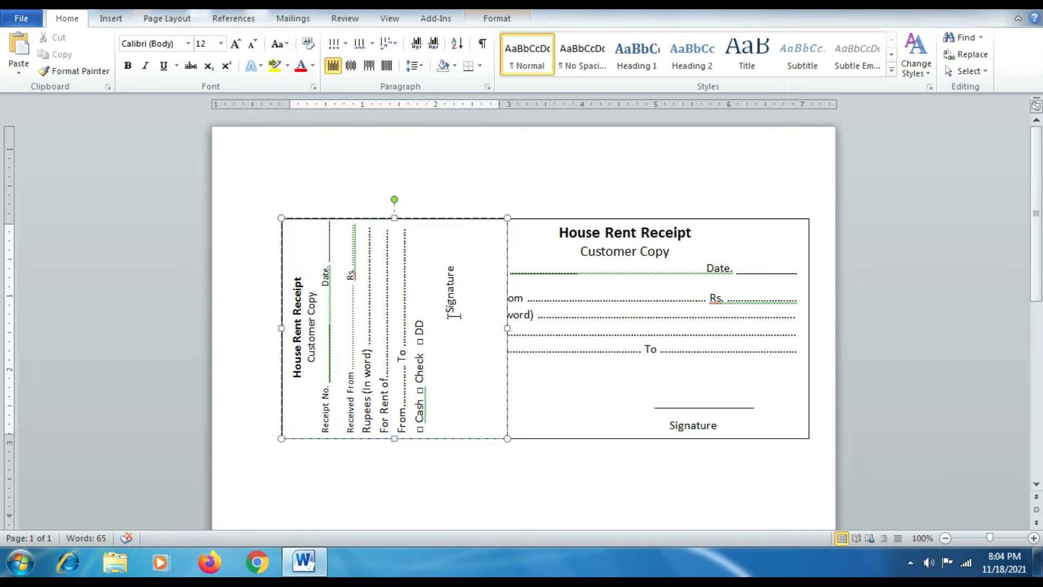
mouse_move(451, 265)
mouse_down()
mouse_move(451, 385)
mouse_move(451, 326)
mouse_move(424, 348)
mouse_move(428, 431)
mouse_up()
click(220, 44)
click(212, 86)
click(221, 44)
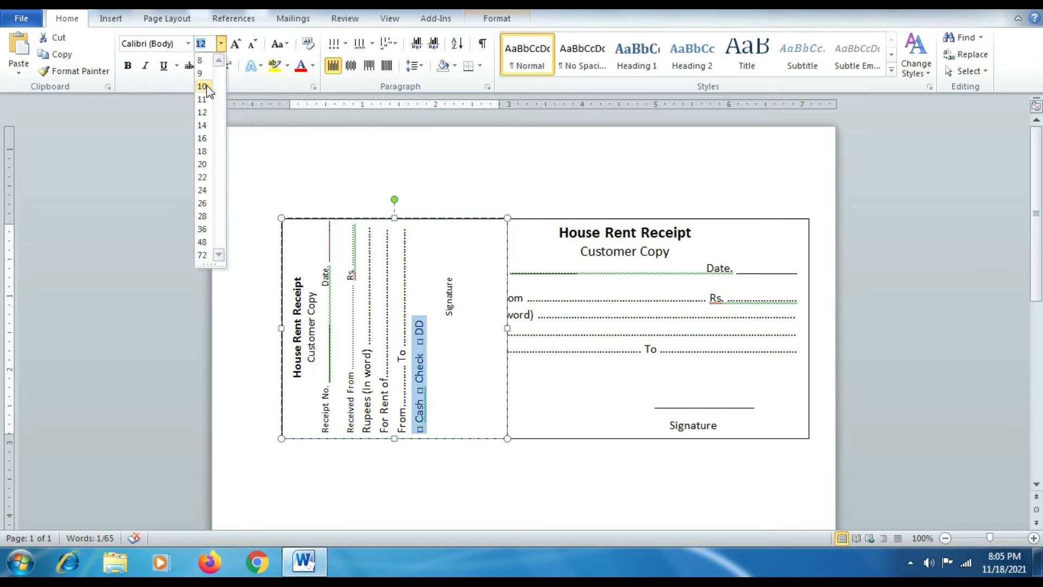
click(207, 86)
click(437, 301)
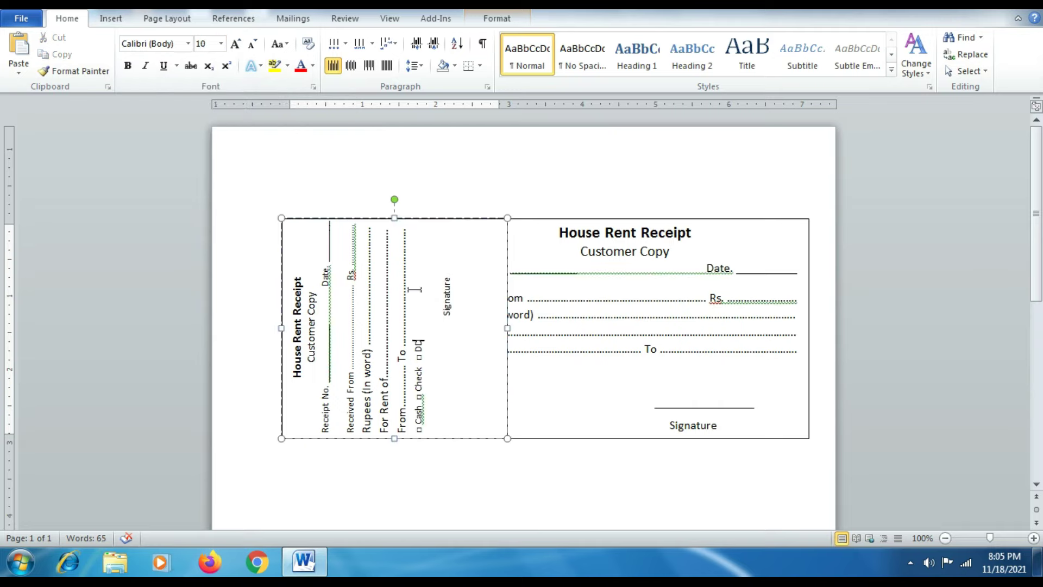
Step: Narrow the rotated text box to about 2.5 inches and delete the blank space between the checkbox line and Signature
mouse_move(507, 330)
mouse_down()
mouse_move(449, 329)
mouse_move(466, 328)
mouse_up()
click(429, 326)
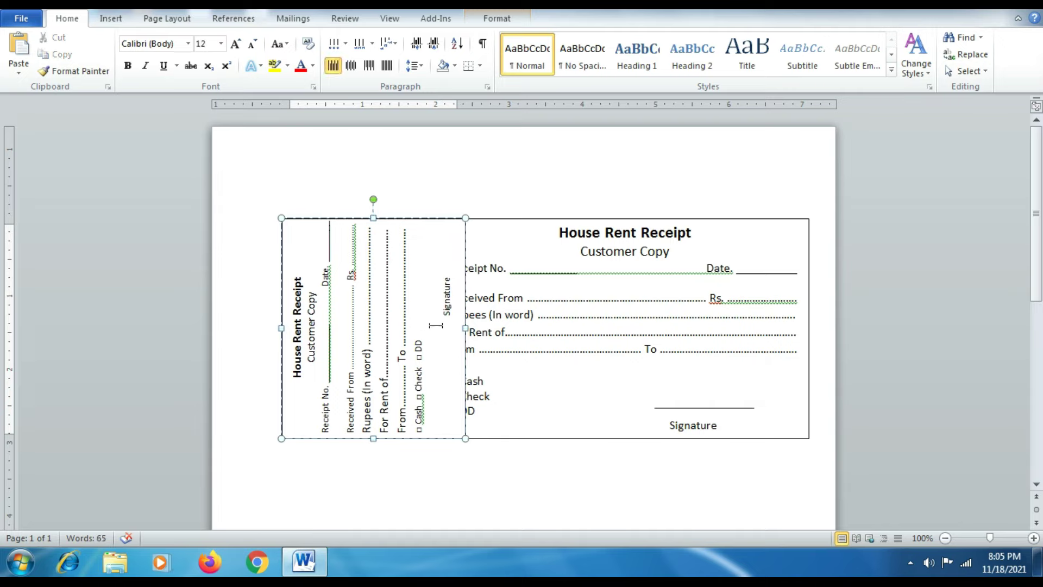
drag(437, 325, 437, 438)
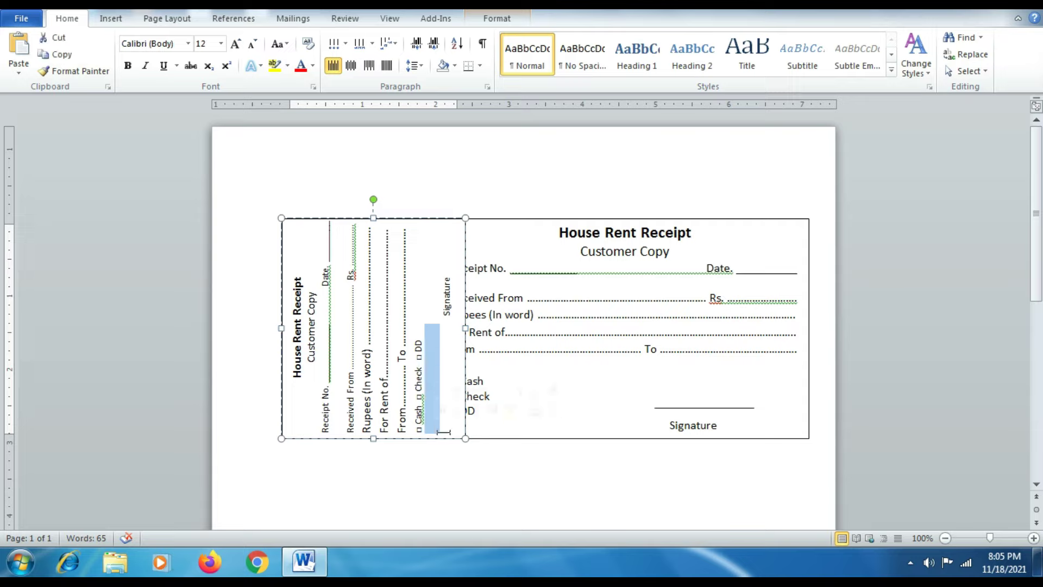
key(Delete)
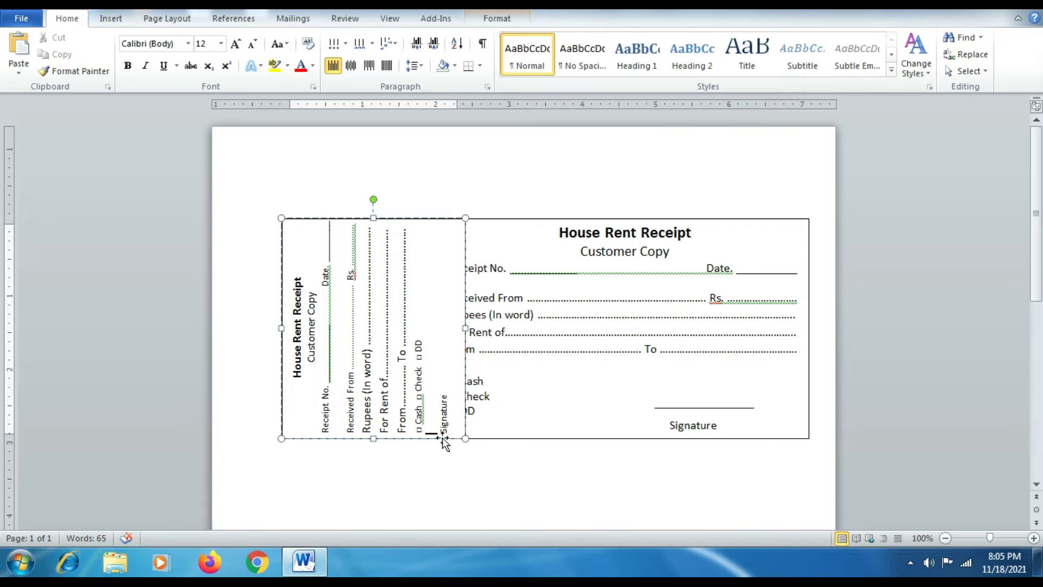
key(Delete)
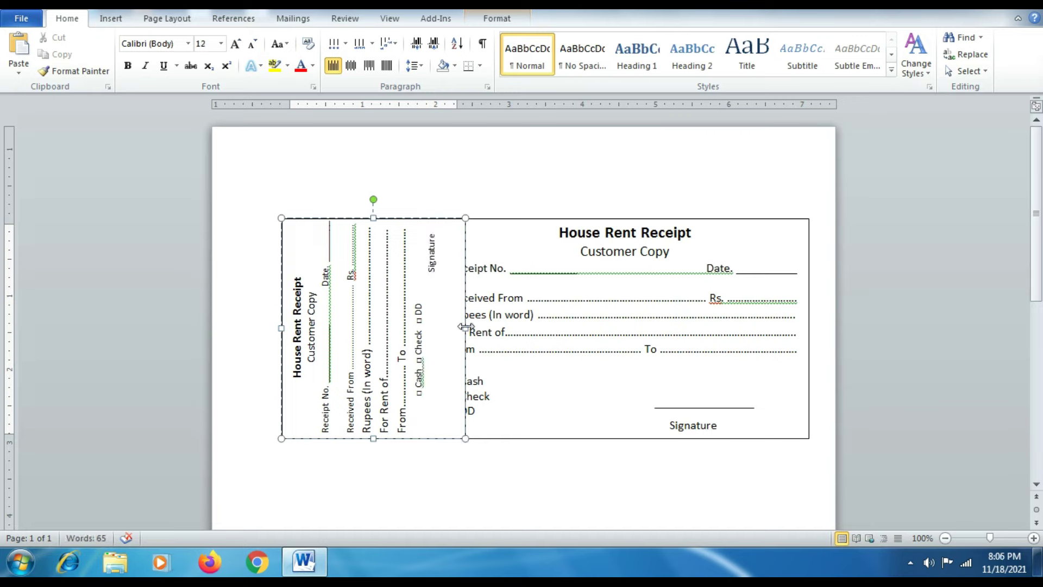
Step: Narrow the rotated text box to about 2 inches so it clears the full customer copy
drag(465, 329, 433, 329)
click(330, 319)
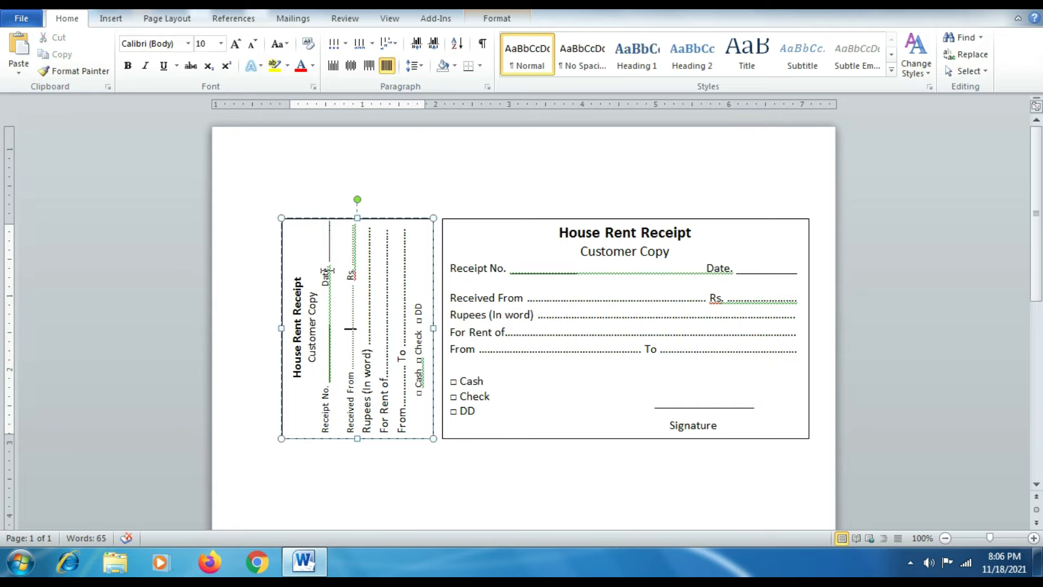
mouse_move(331, 224)
mouse_down()
mouse_move(347, 268)
mouse_move(331, 280)
mouse_move(329, 228)
mouse_move(343, 283)
mouse_move(407, 311)
mouse_move(331, 226)
mouse_up()
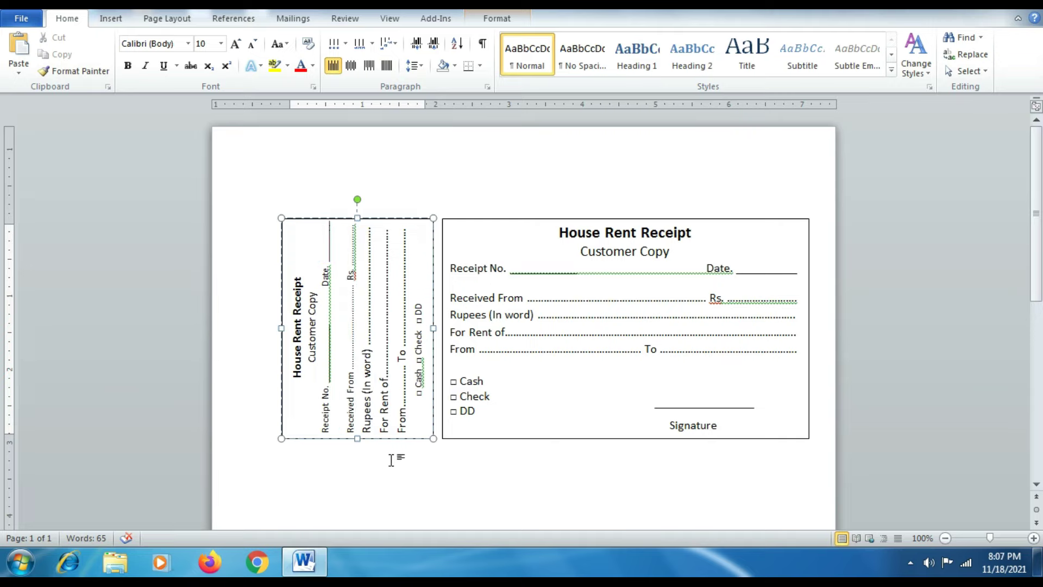
Step: Remove the blank line below Receipt No. in the rotated text box and set that line's spacing to 1.5
key(Delete)
drag(319, 435, 324, 323)
click(413, 66)
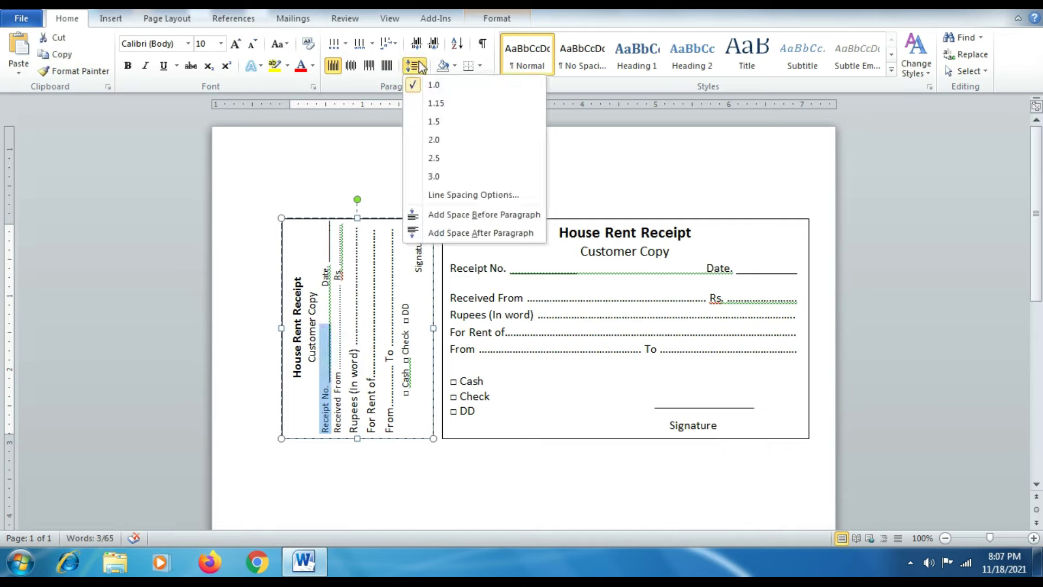
click(435, 121)
Step: Widen the rotated text box slightly so the Signature line fits fully inside it
click(311, 349)
drag(308, 283, 314, 361)
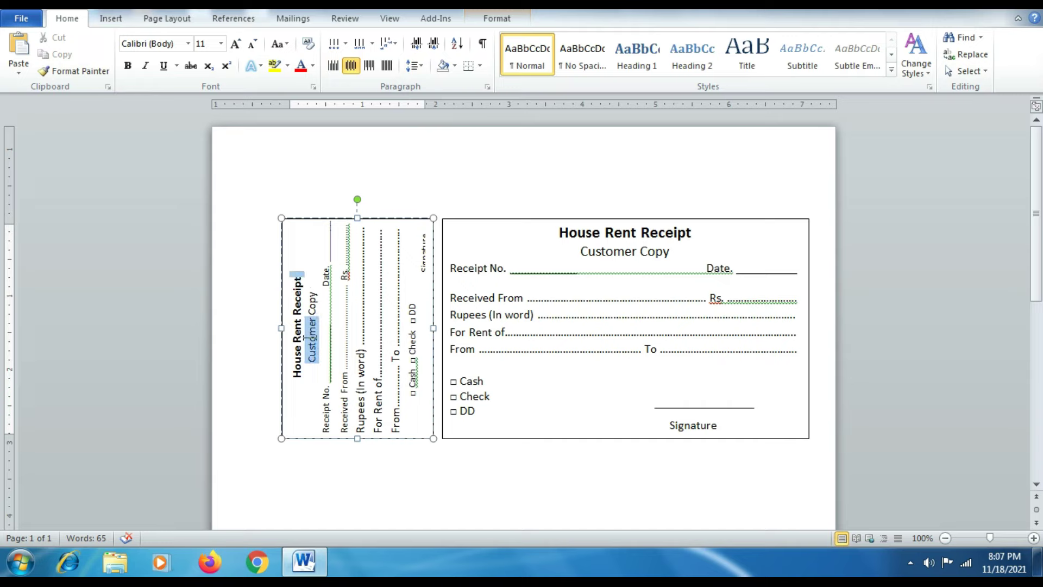
drag(297, 278, 307, 388)
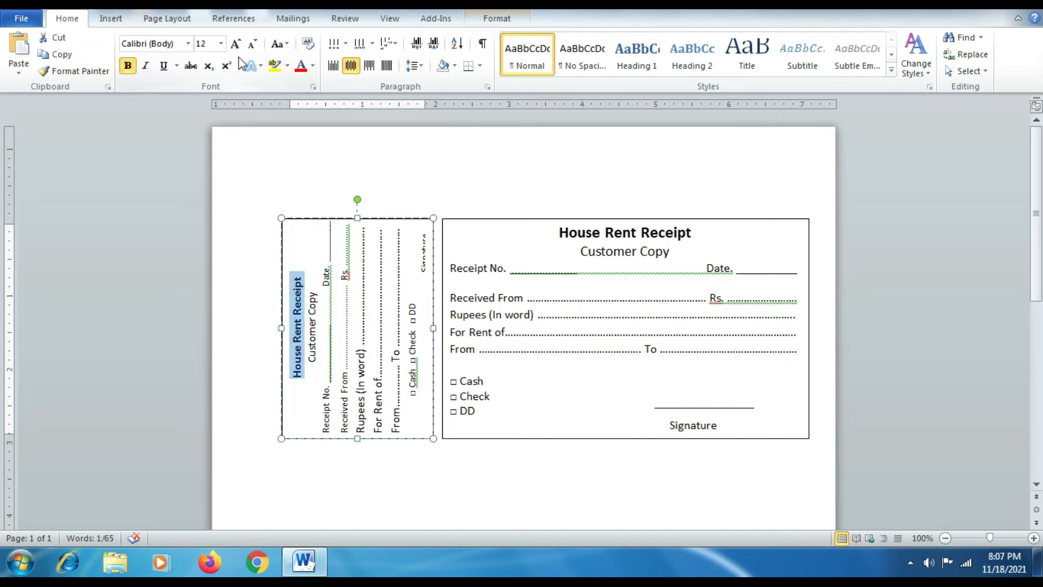
drag(433, 326, 438, 329)
key(Escape)
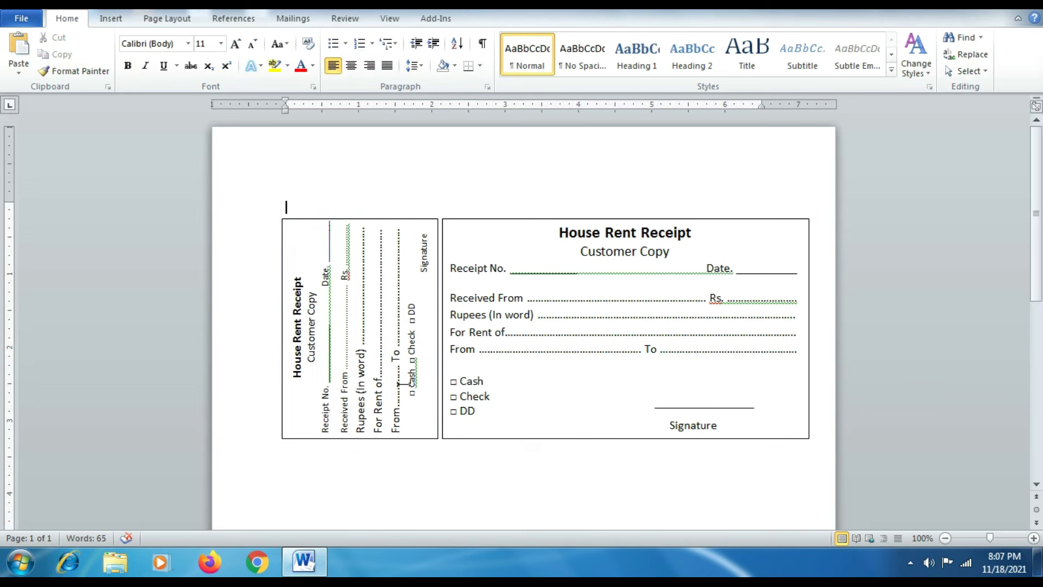
Step: Draw a vertical straight line about 3 inches long in the gap between the rotated text box and the full customer copy
click(111, 18)
click(223, 74)
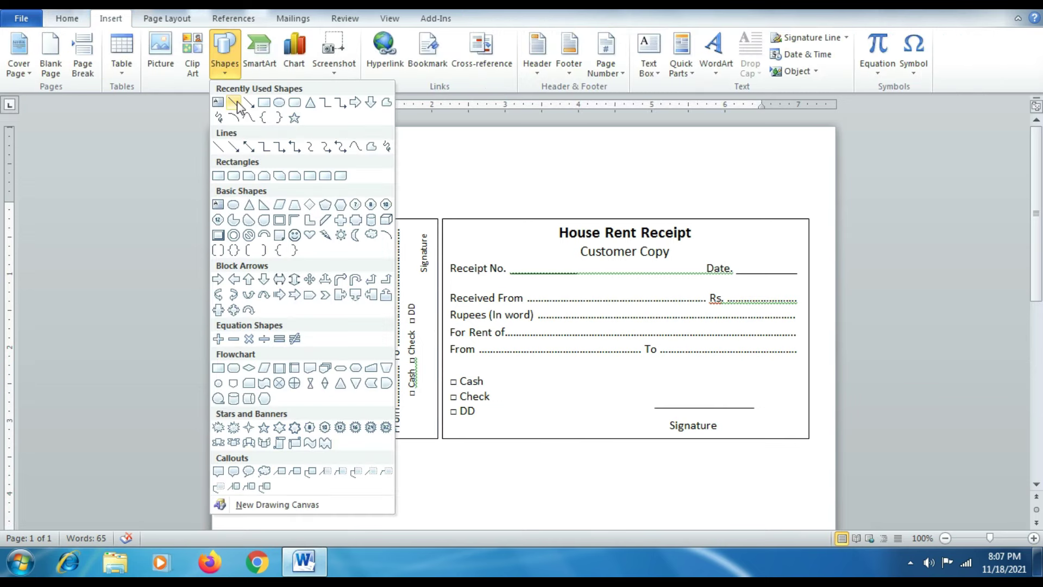
click(235, 111)
click(441, 219)
drag(441, 218, 442, 438)
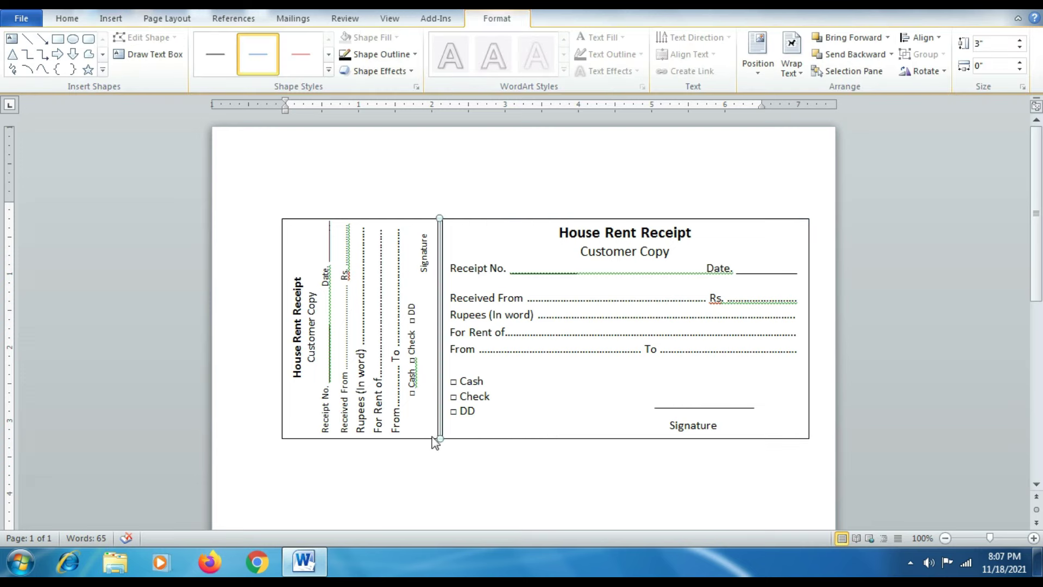
Step: Format the vertical dividing line with a black dashed outline 1 pt thick
click(378, 54)
click(378, 57)
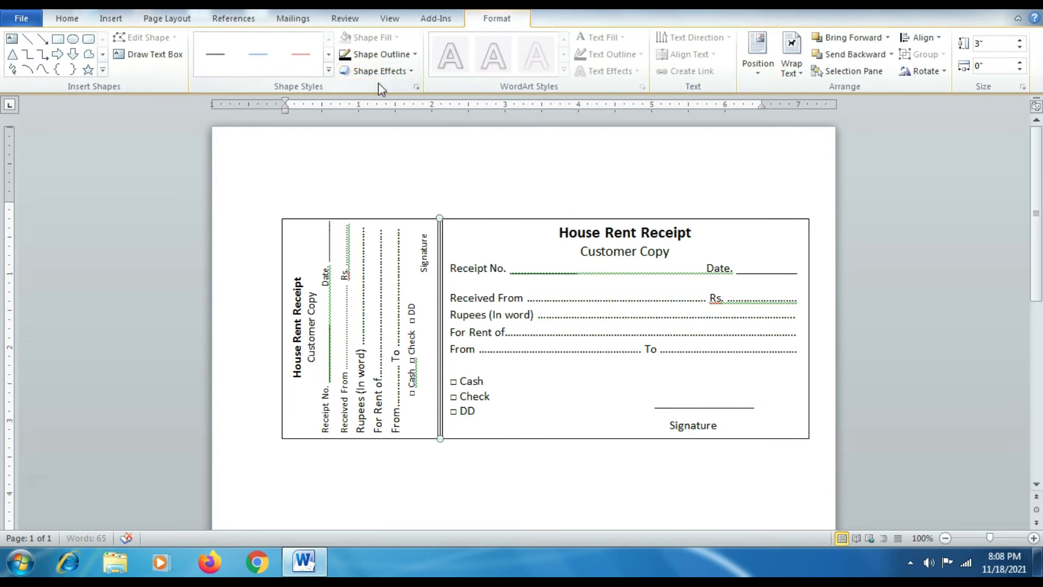
click(399, 54)
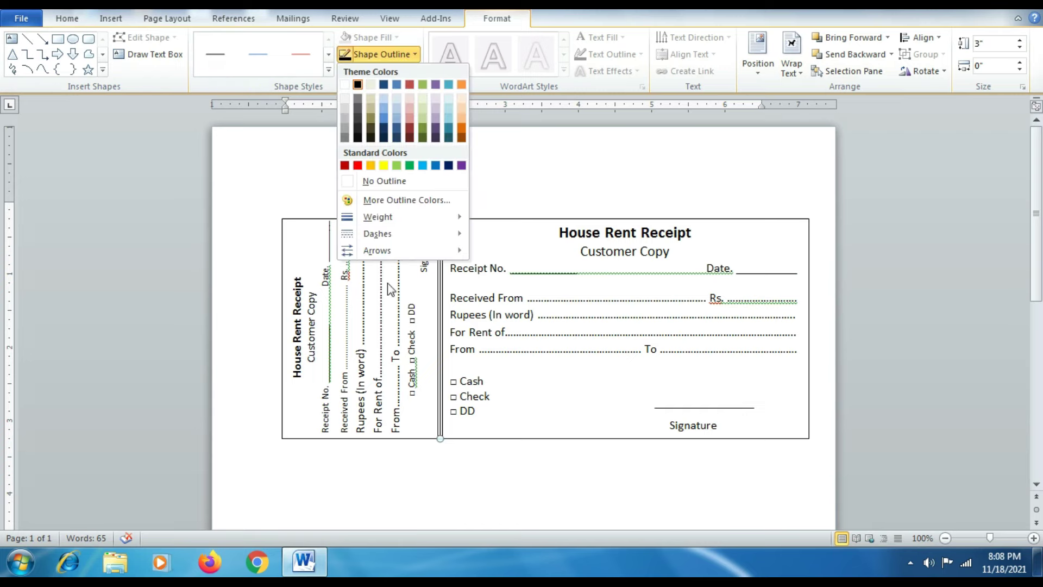
mouse_move(399, 238)
click(502, 273)
click(400, 53)
mouse_move(408, 216)
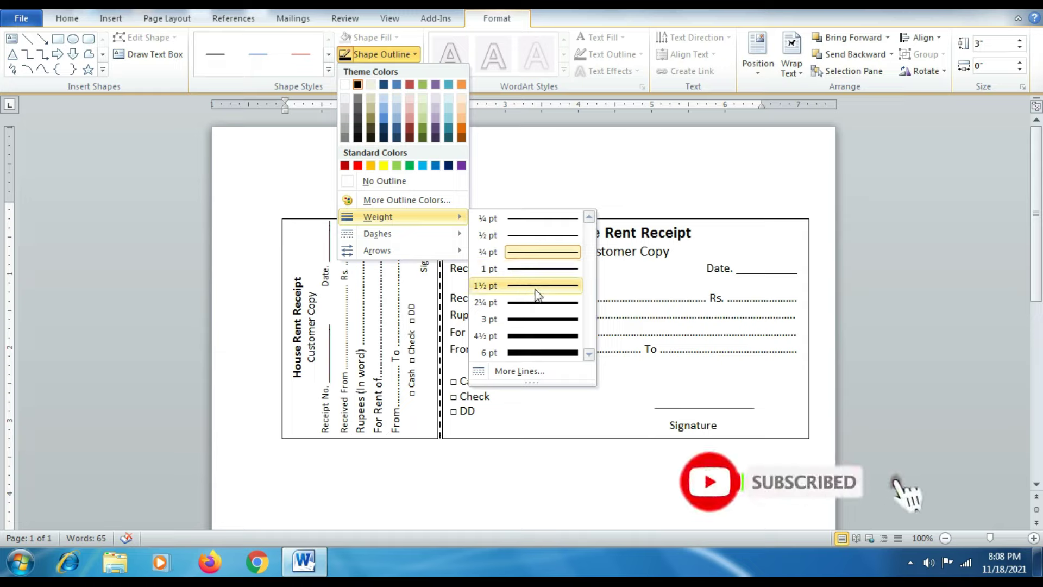
click(540, 272)
click(560, 500)
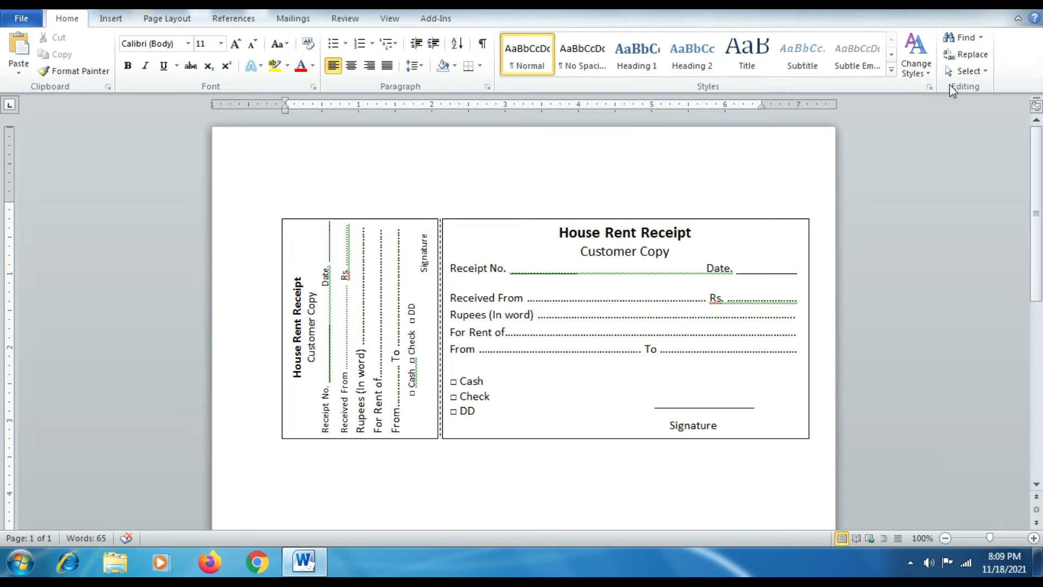
Step: Group both receipt boxes with the dashed divider and the signature line, and move the group up toward the top of the page
click(968, 71)
click(856, 106)
click(349, 243)
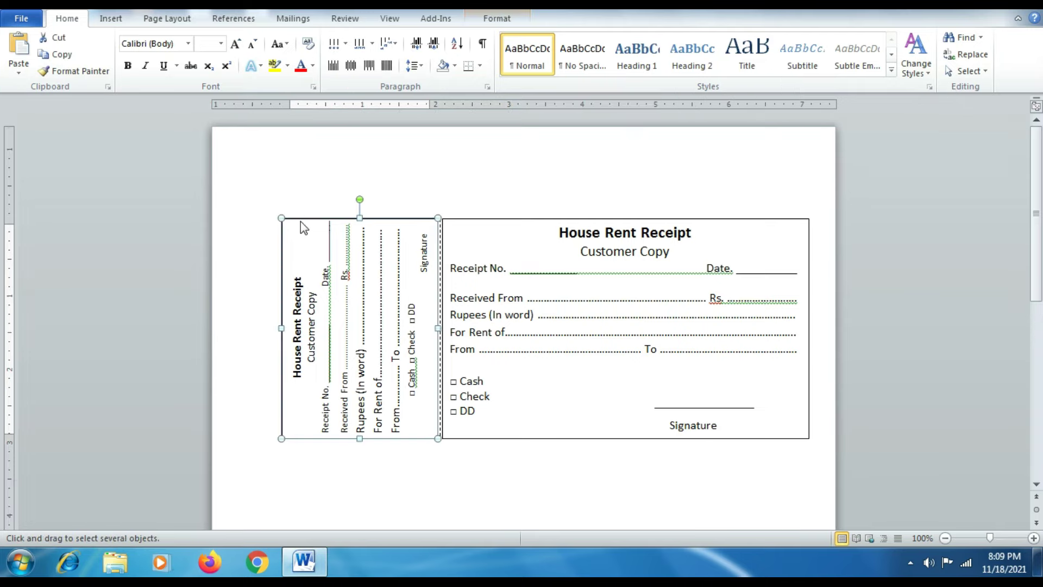
click(440, 270)
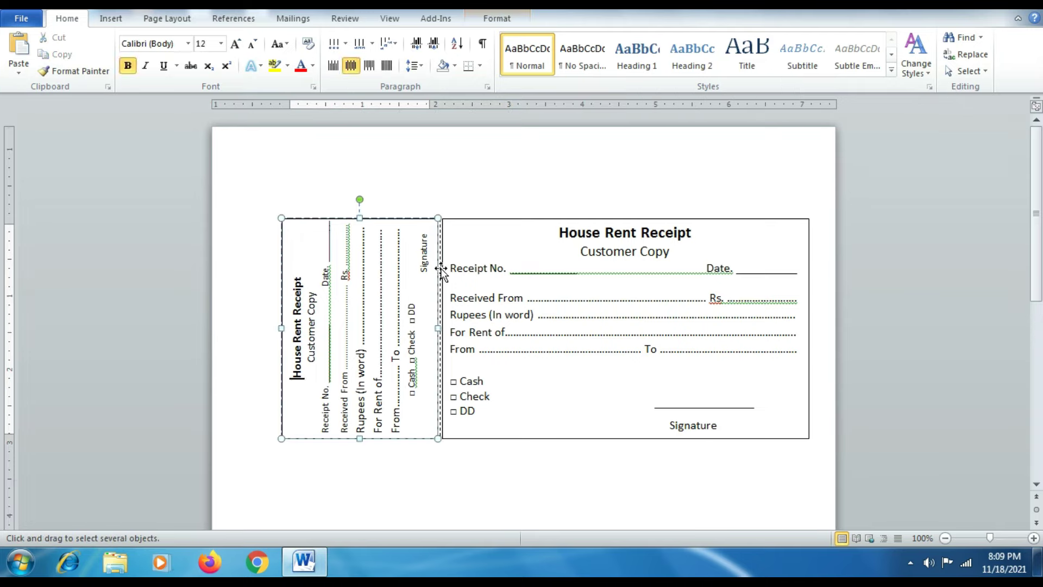
click(443, 295)
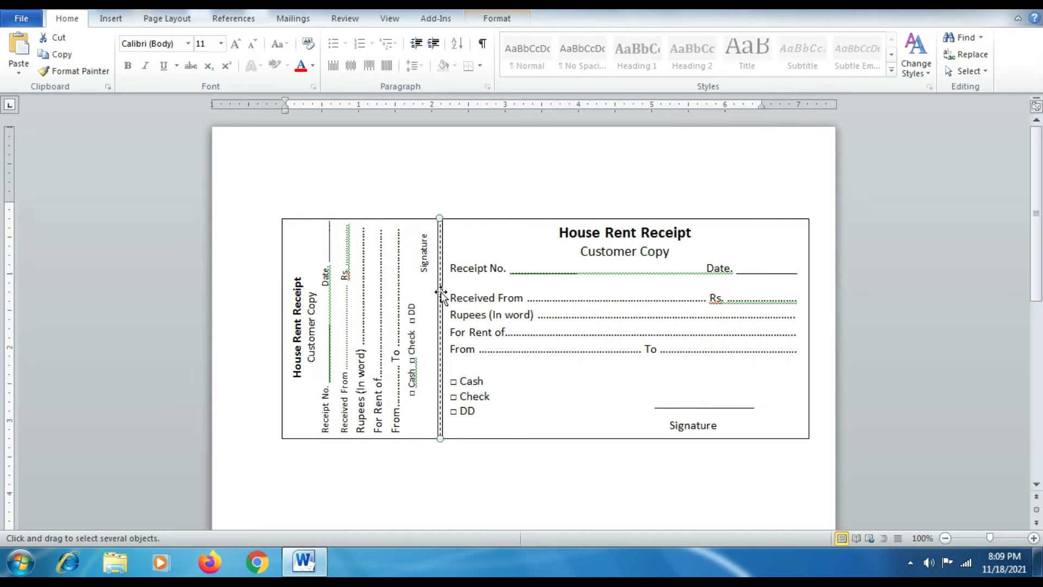
shift+click(542, 220)
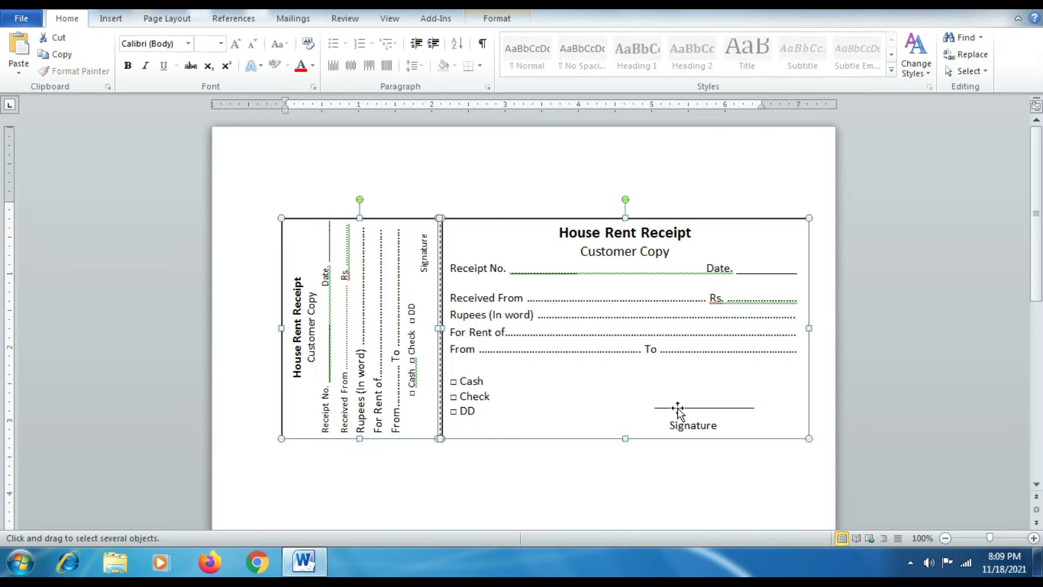
right_click(542, 220)
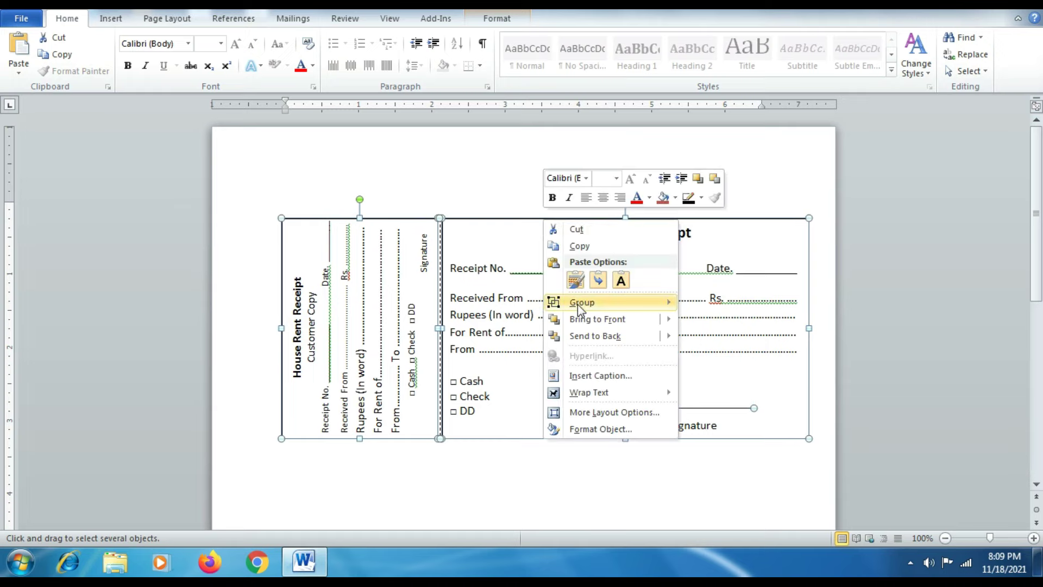
mouse_move(582, 298)
click(714, 300)
drag(483, 215, 468, 152)
Step: Duplicate the grouped receipt and place the copy directly below the original, aligned with it
scroll(492, 345, down, 8)
scroll(491, 345, up, 7)
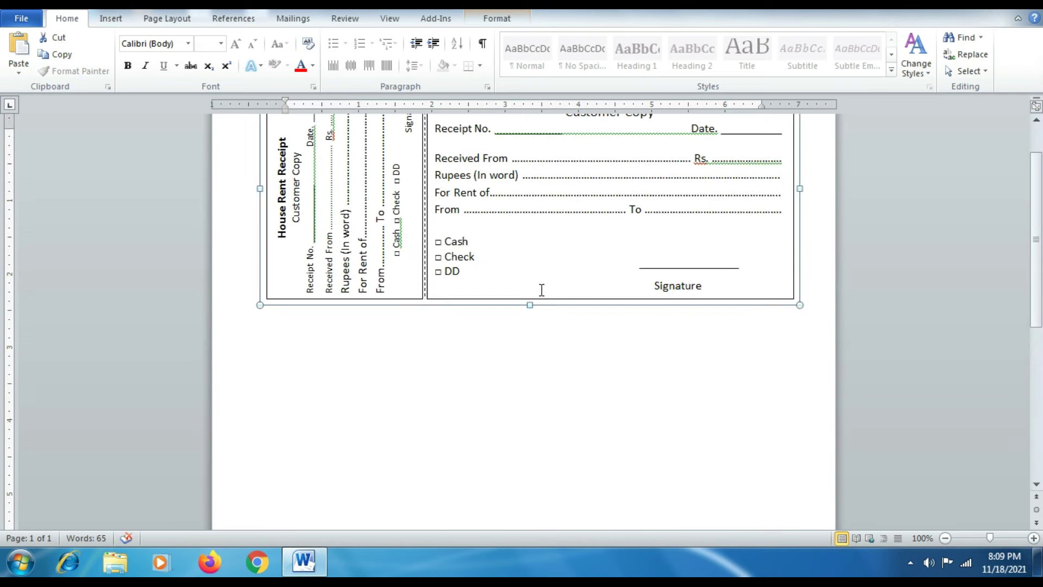
key(ctrl+c)
key(ctrl+v)
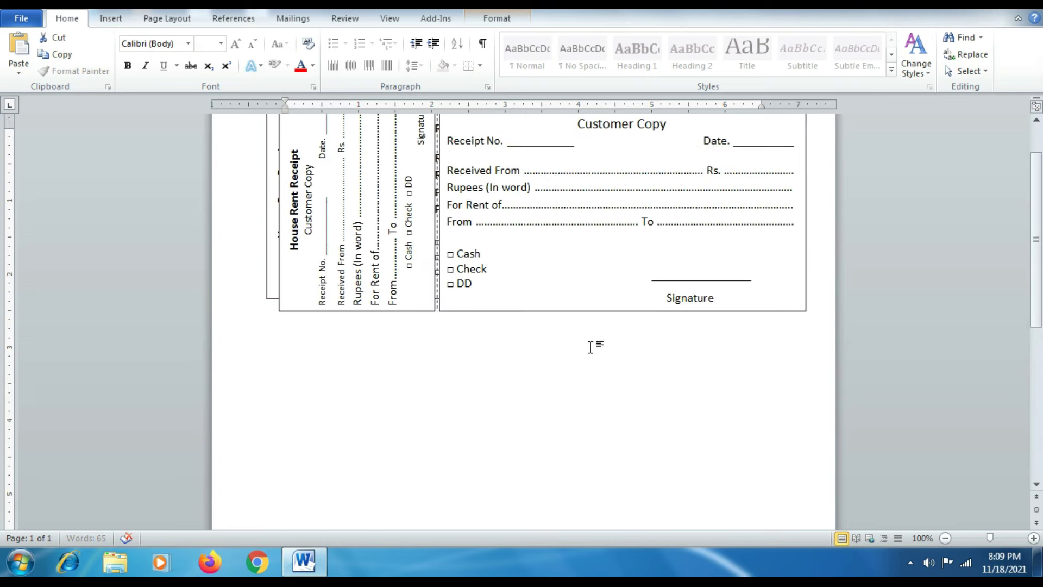
drag(318, 484, 289, 459)
Step: Paste a third copy of the grouped receipt and place it directly below the second one
scroll(547, 409, down, 6)
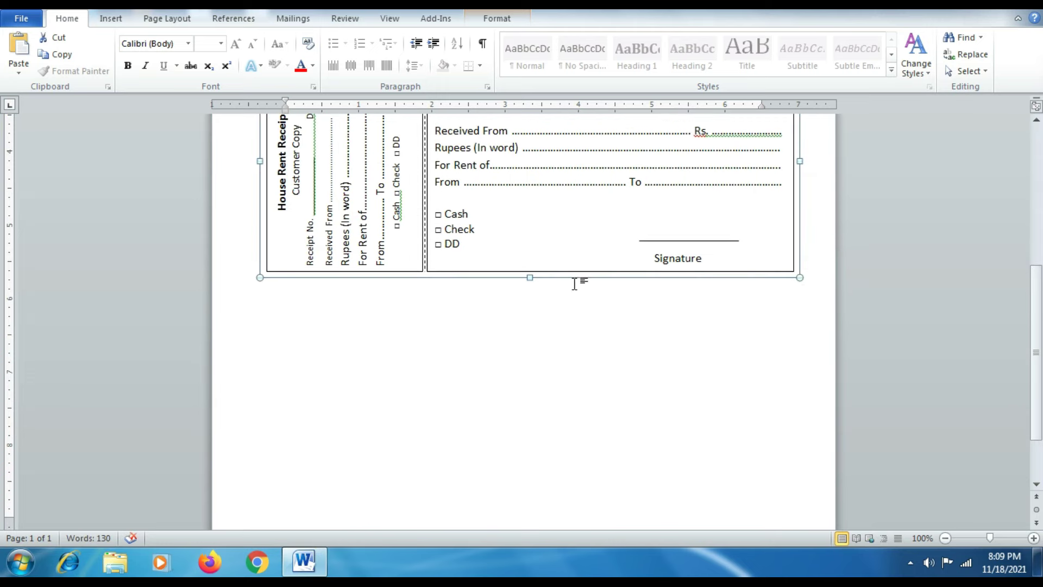
key(ctrl+v)
drag(440, 290, 427, 506)
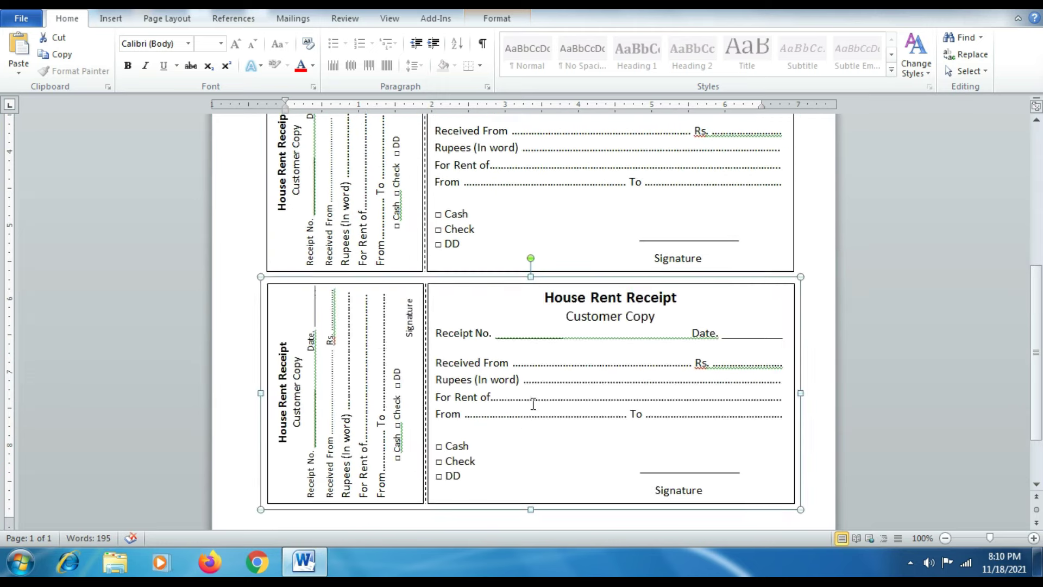